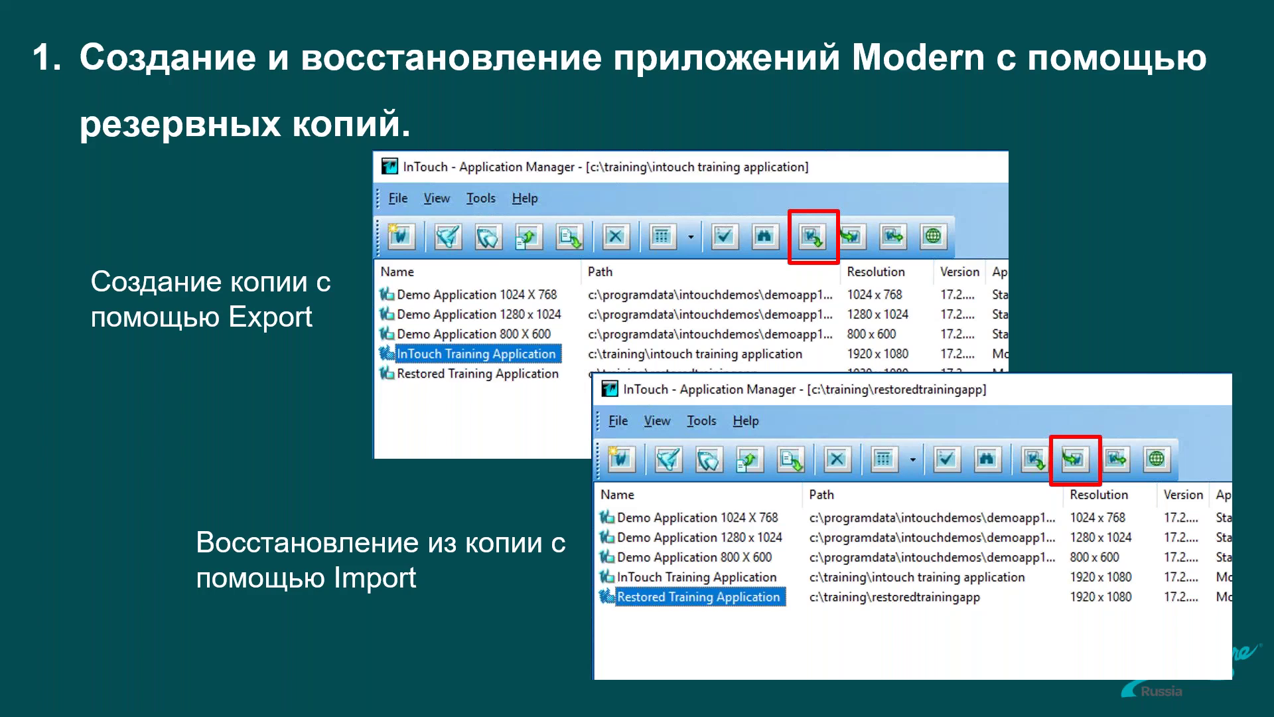
# Step: Switch to the InTouch 2017 Update 3 SP1 virtual machine running in VMware
pyautogui.press('super')
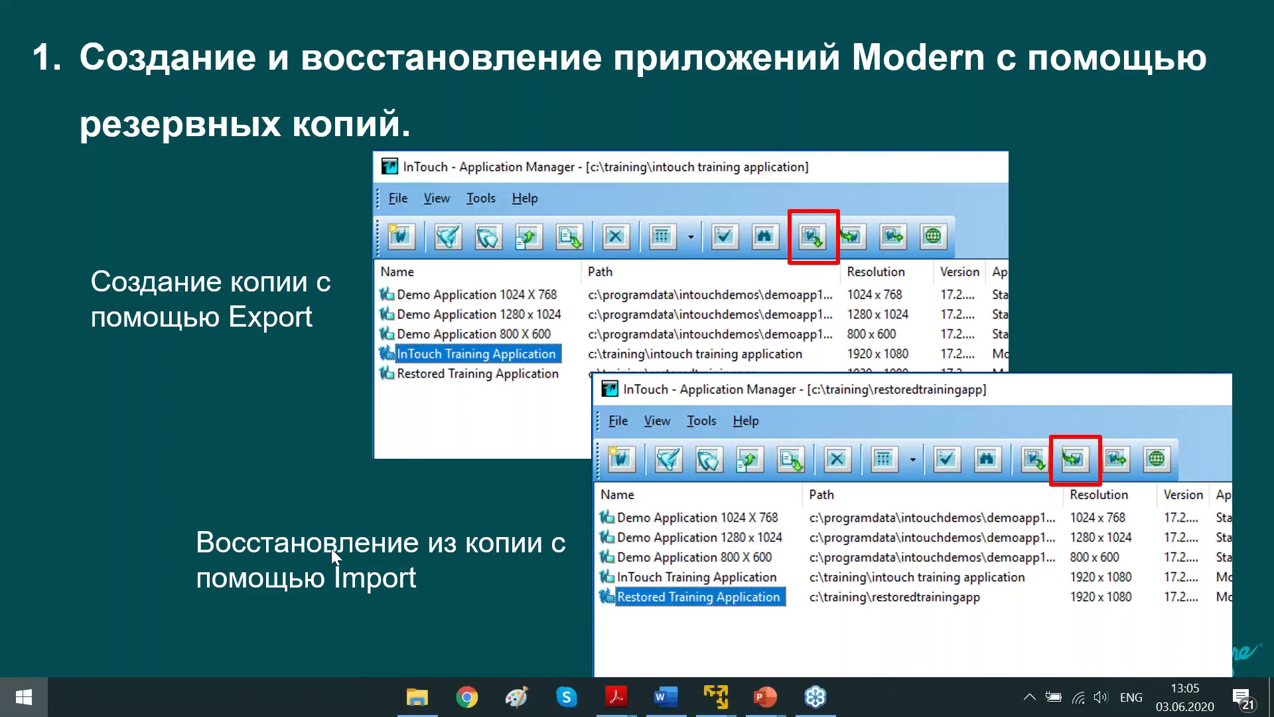
pyautogui.moveTo(724, 706)
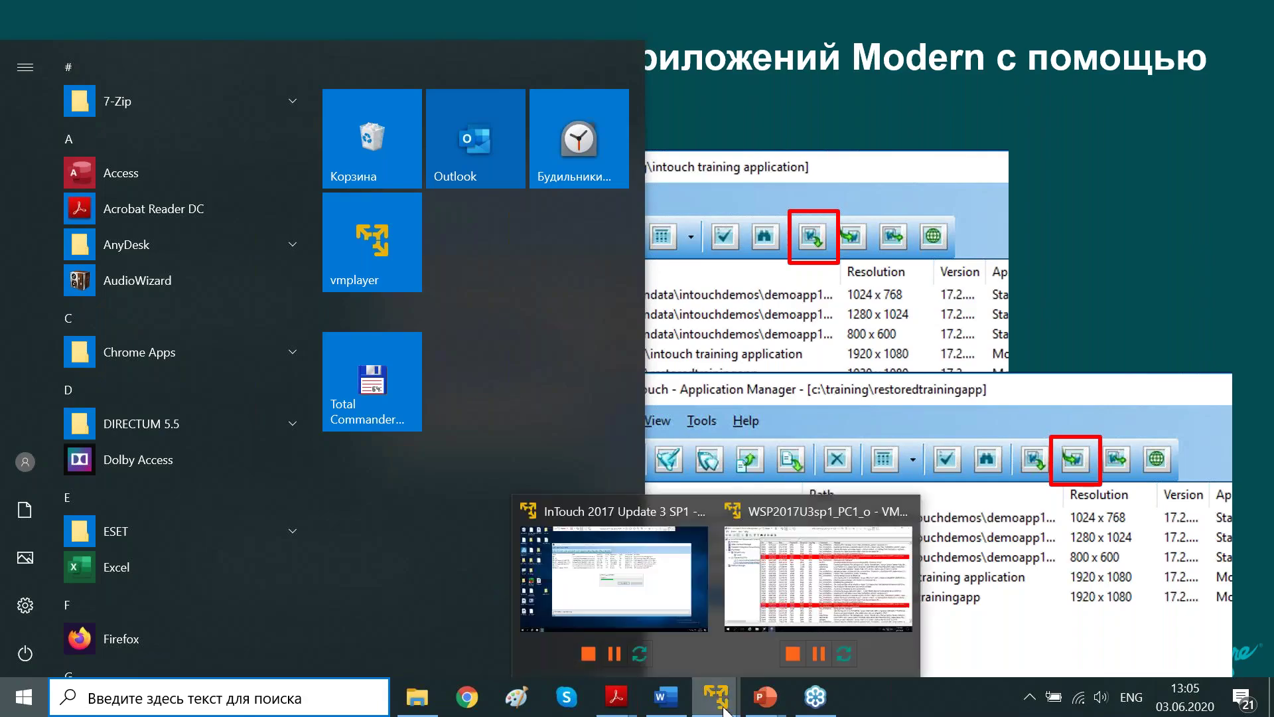
pyautogui.click(671, 600)
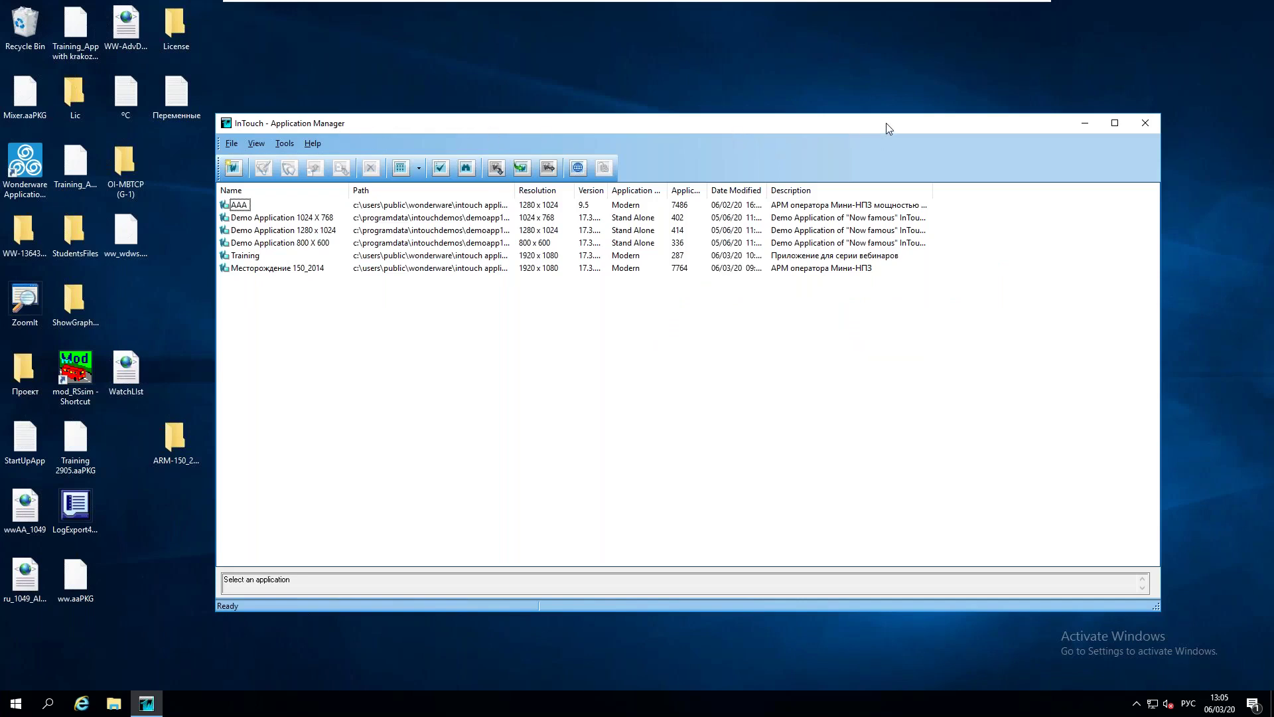
# Step: Export the Training application to the Desktop as a package file named Training and show the export details
pyautogui.click(249, 261)
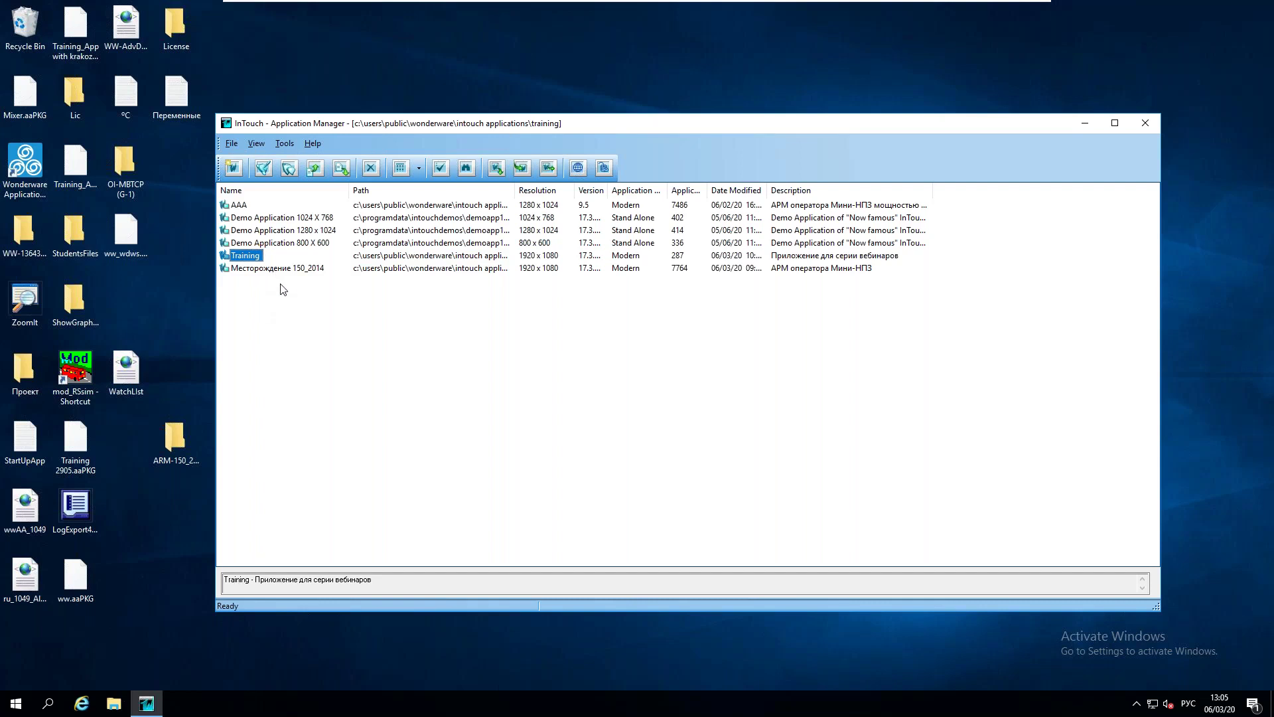
pyautogui.rightClick(244, 259)
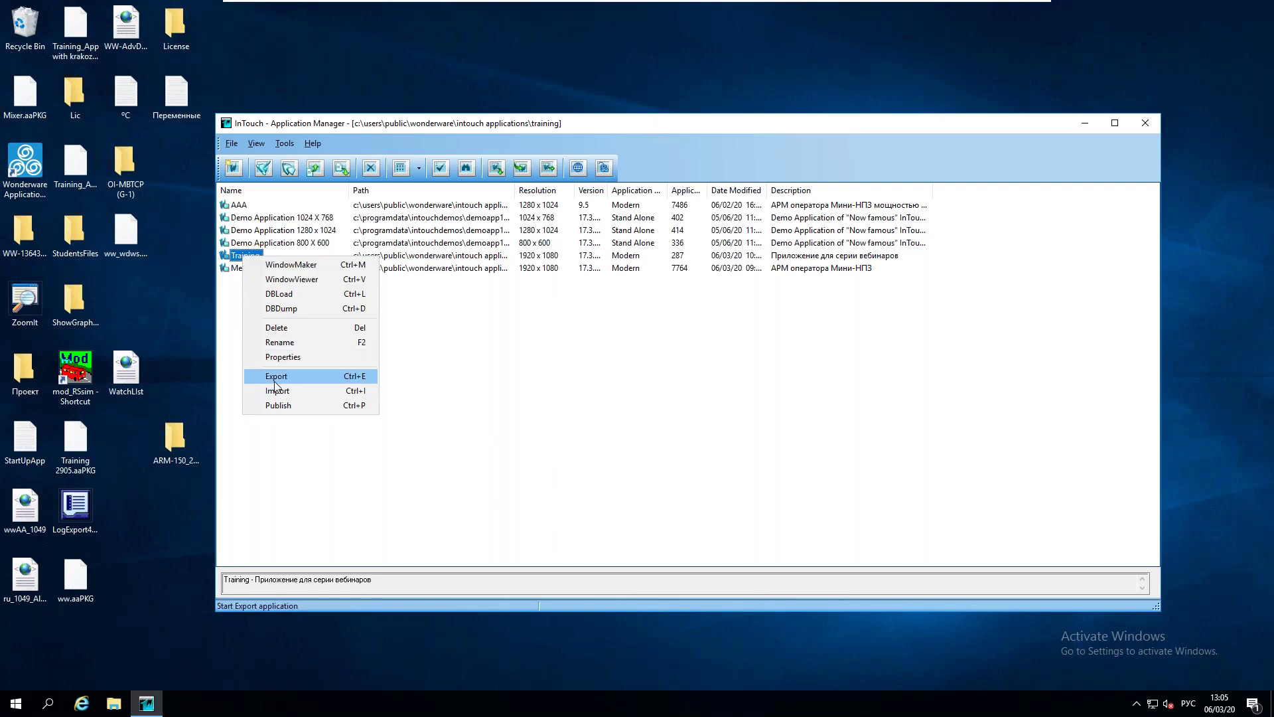
pyautogui.click(231, 146)
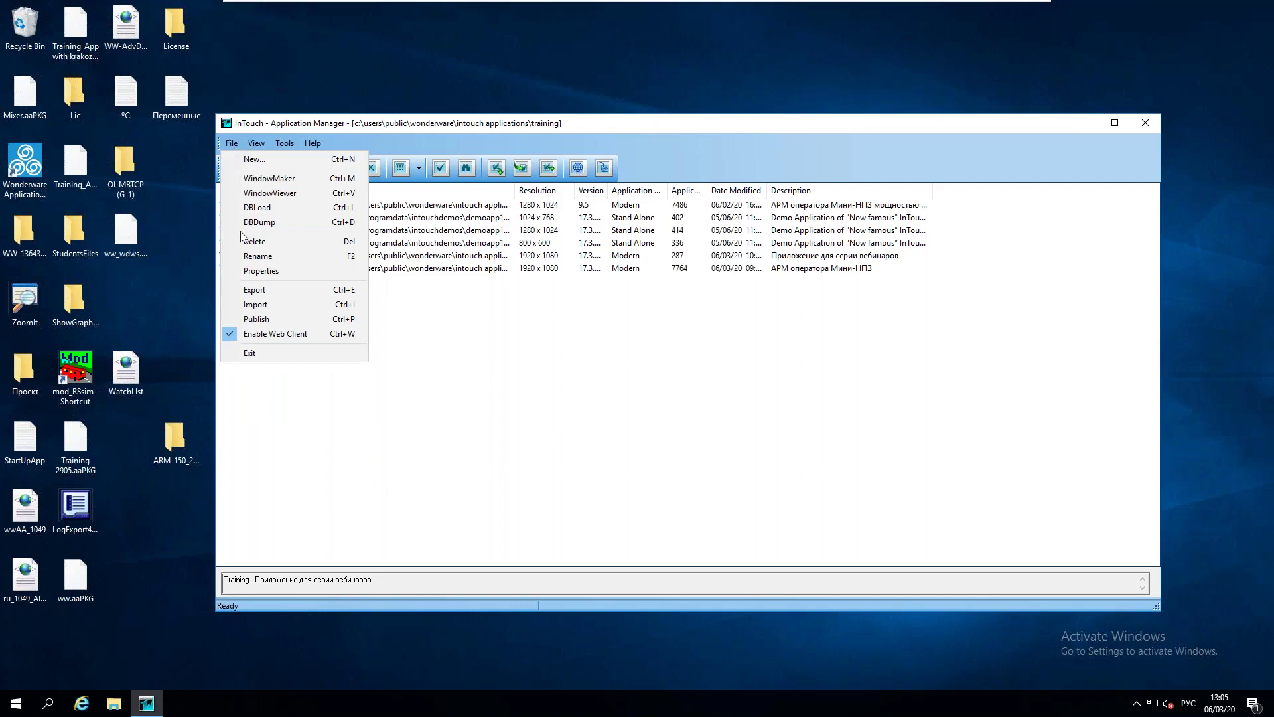
pyautogui.click(266, 291)
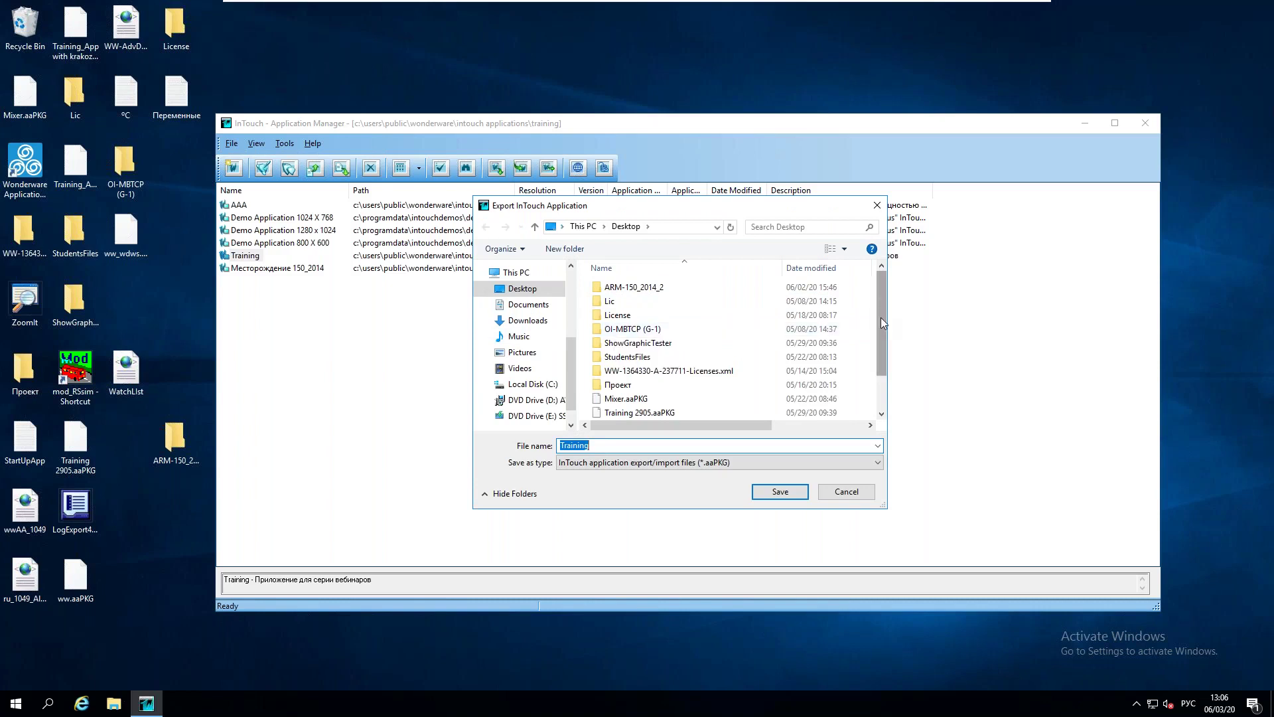
pyautogui.scroll(-1, 881, 317)
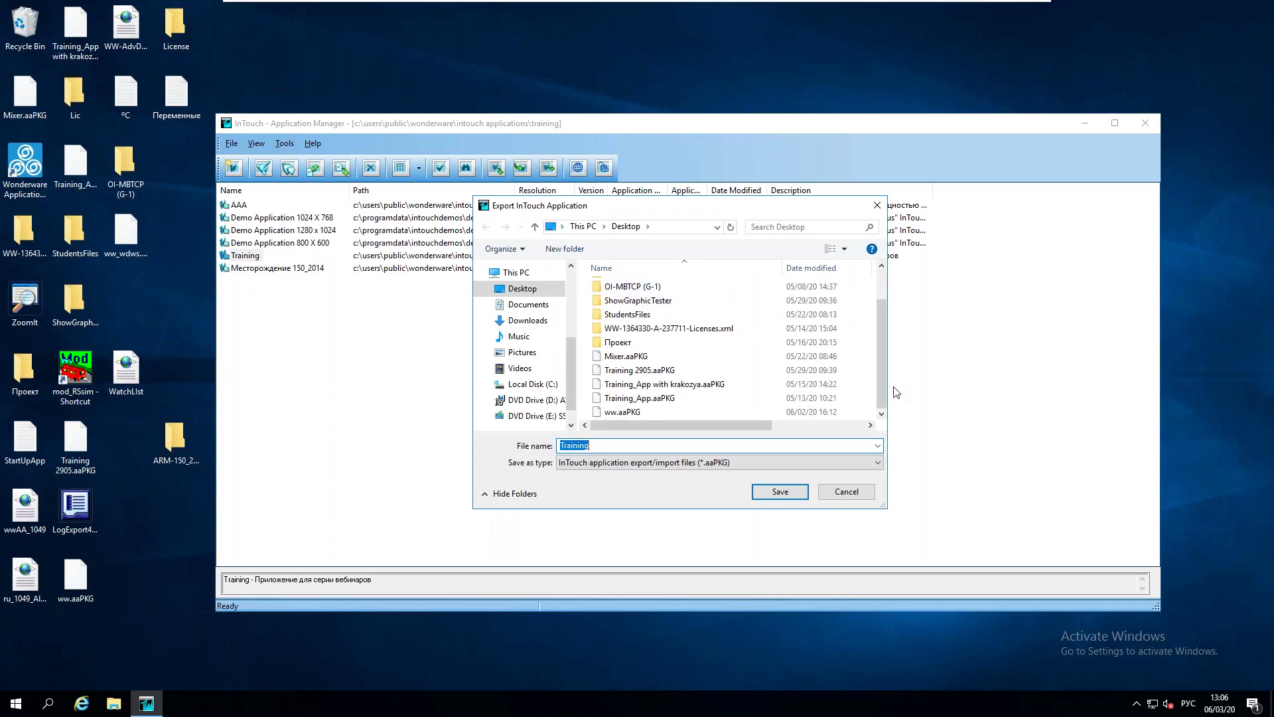
pyautogui.moveTo(883, 380); pyautogui.dragTo(874, 298)
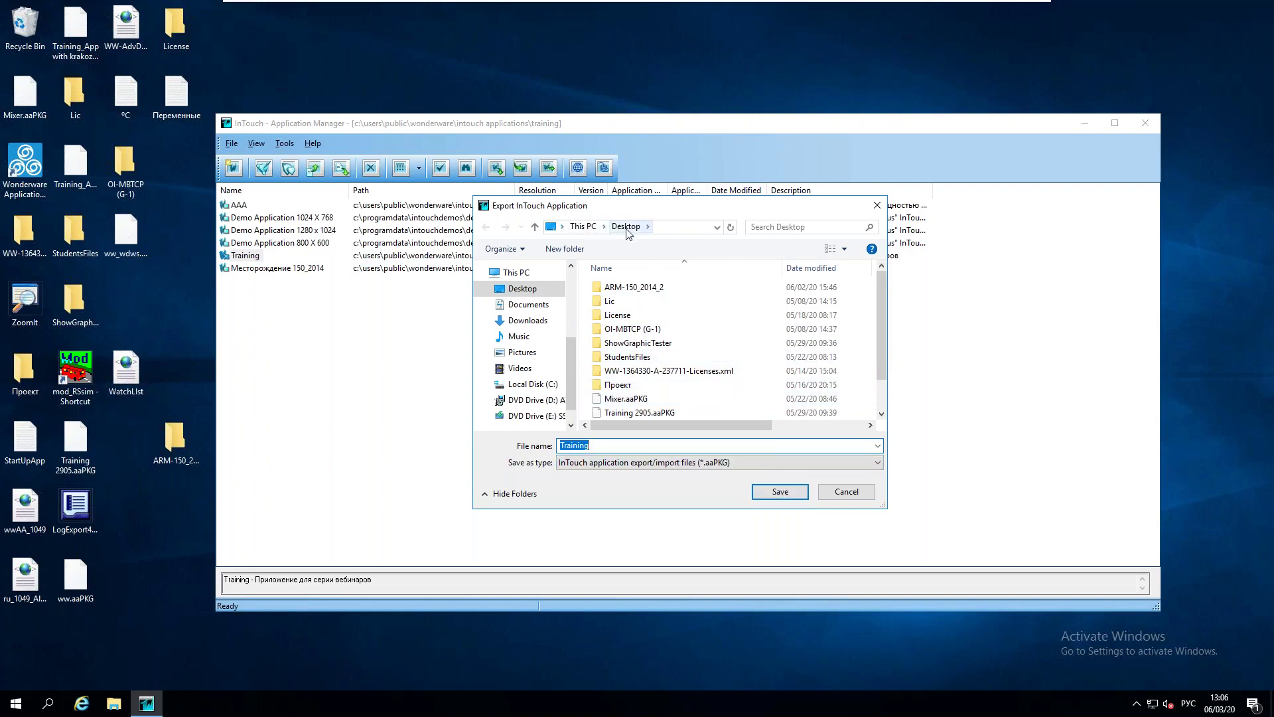
pyautogui.click(780, 496)
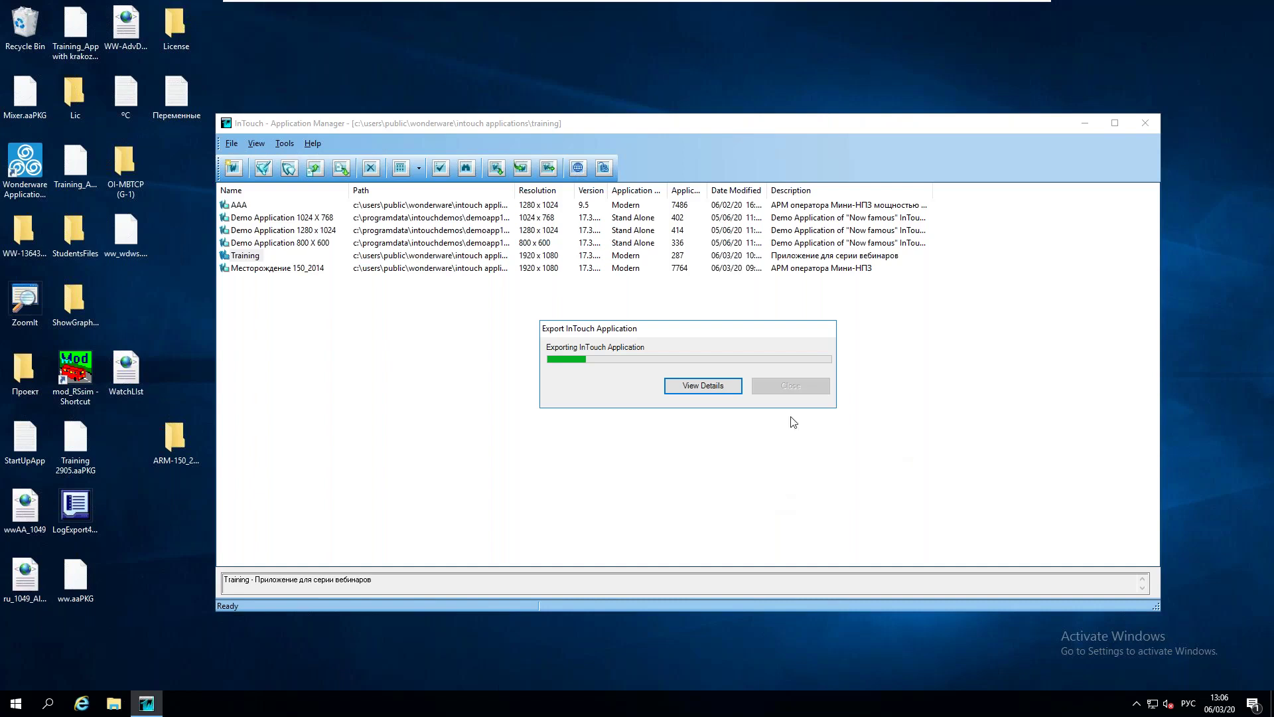
pyautogui.click(693, 395)
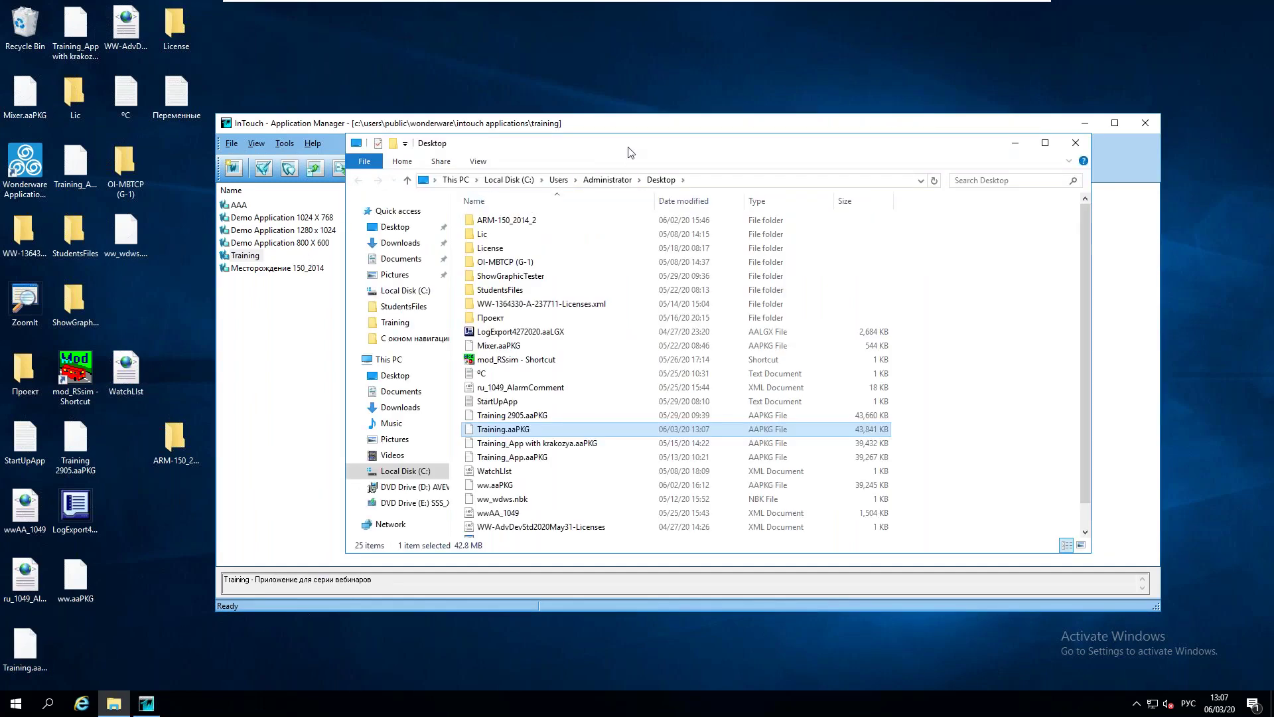
# Step: Check the exported Training.aaPKG file in the Desktop folder, close the folder window and locate the file on the desktop
pyautogui.click(517, 432)
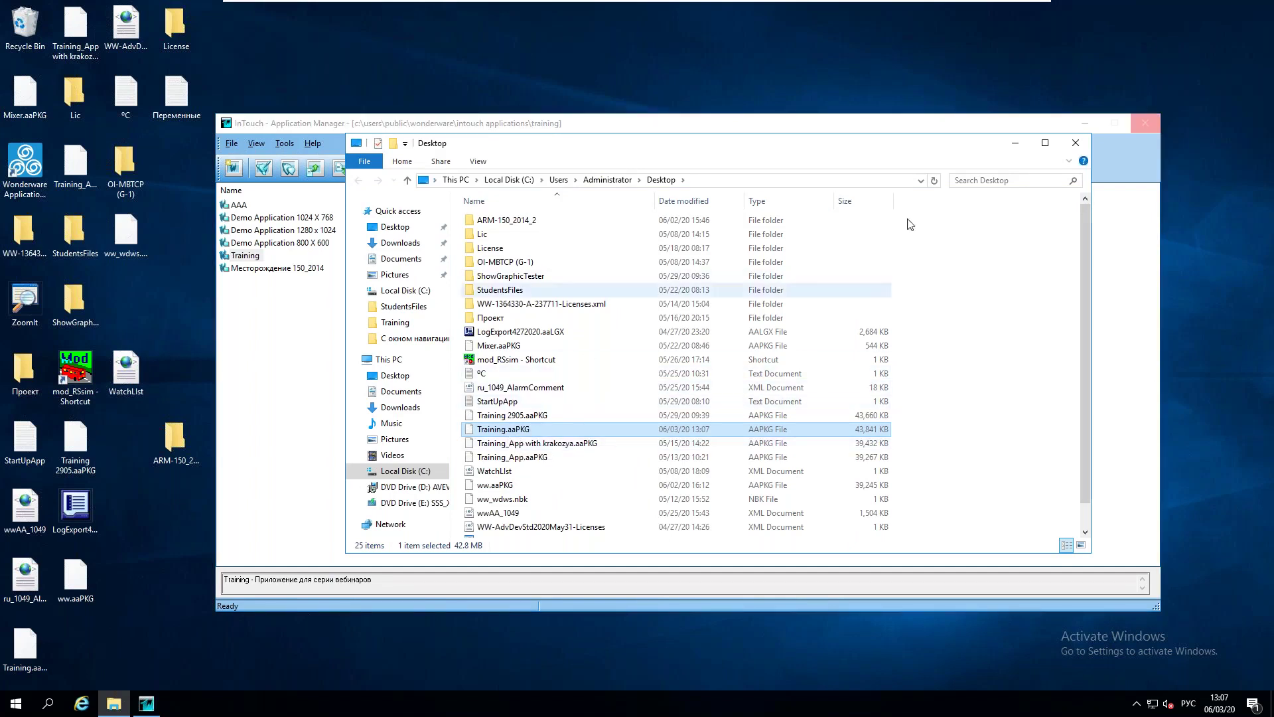
pyautogui.click(1076, 143)
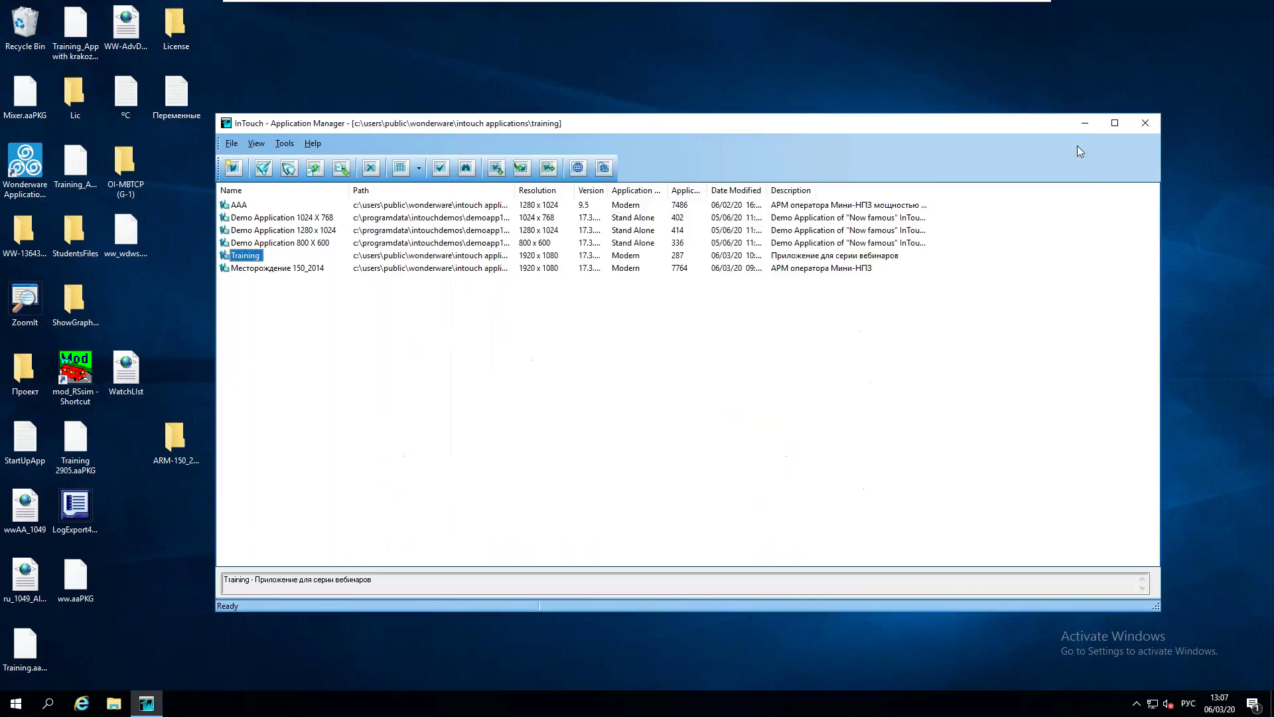
pyautogui.click(27, 660)
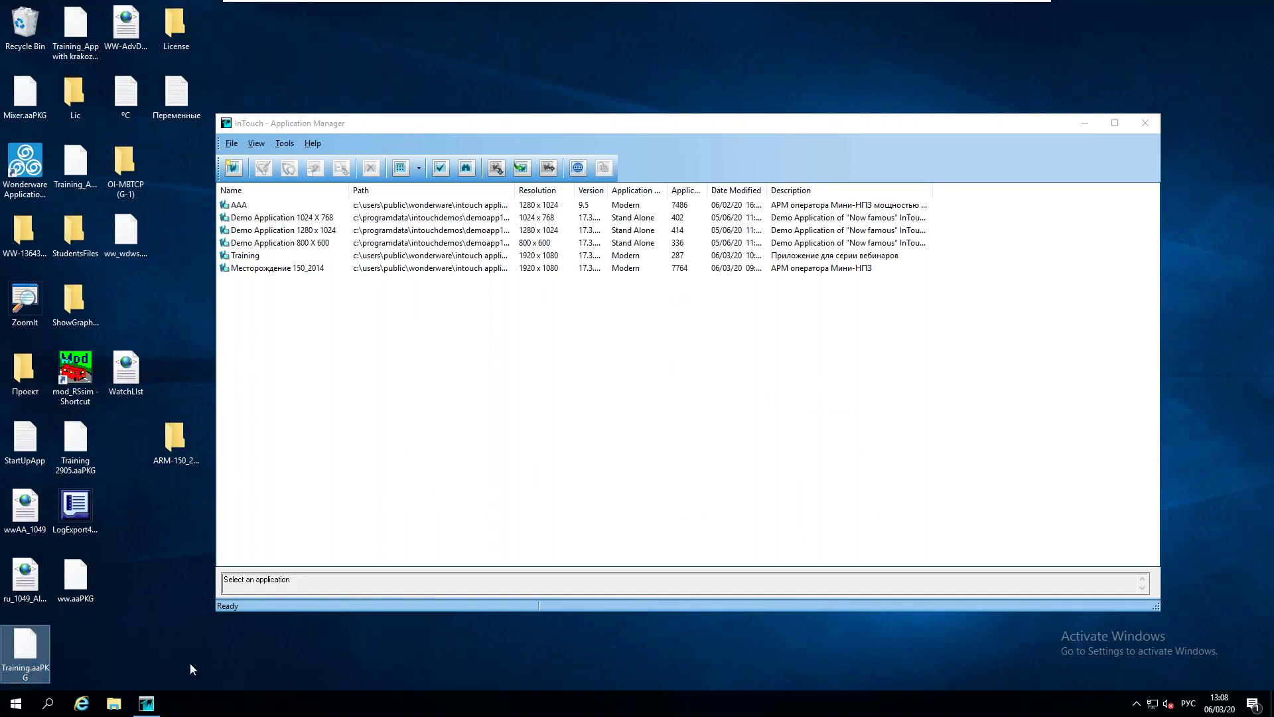
# Step: Import an InTouch application using the Training.aaPKG package from the Desktop as the source file
pyautogui.click(362, 421)
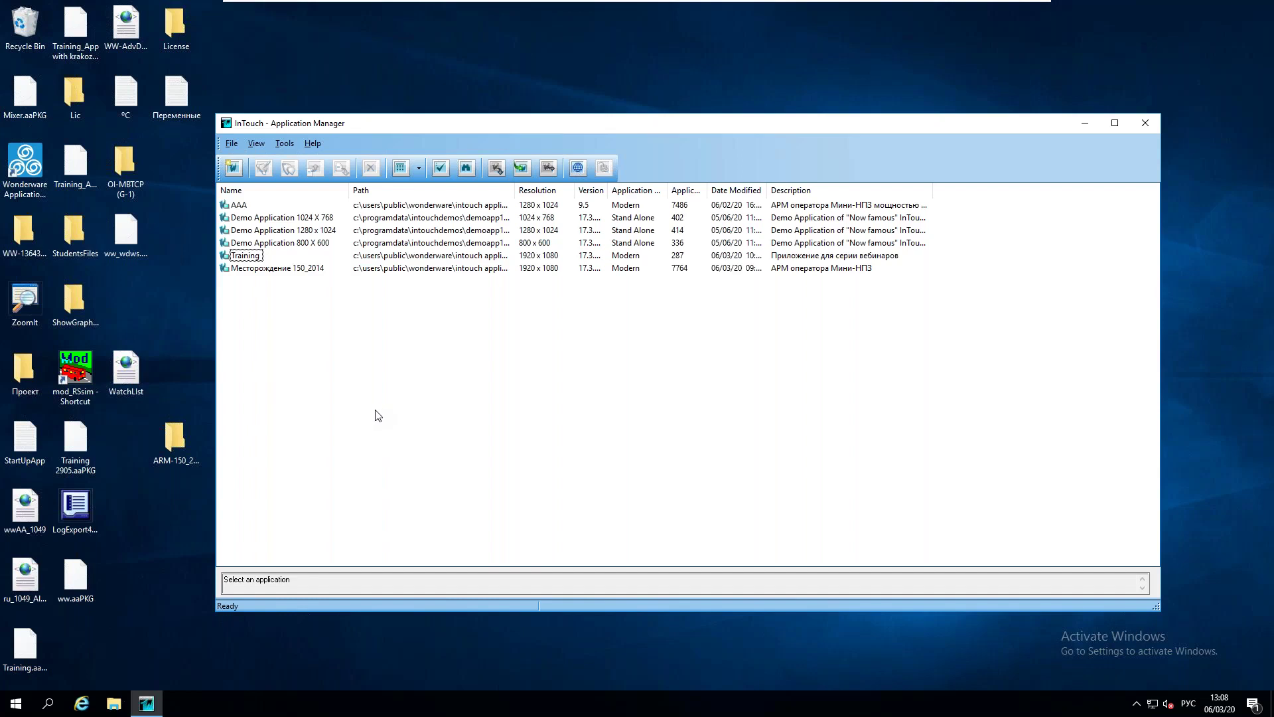
pyautogui.click(232, 144)
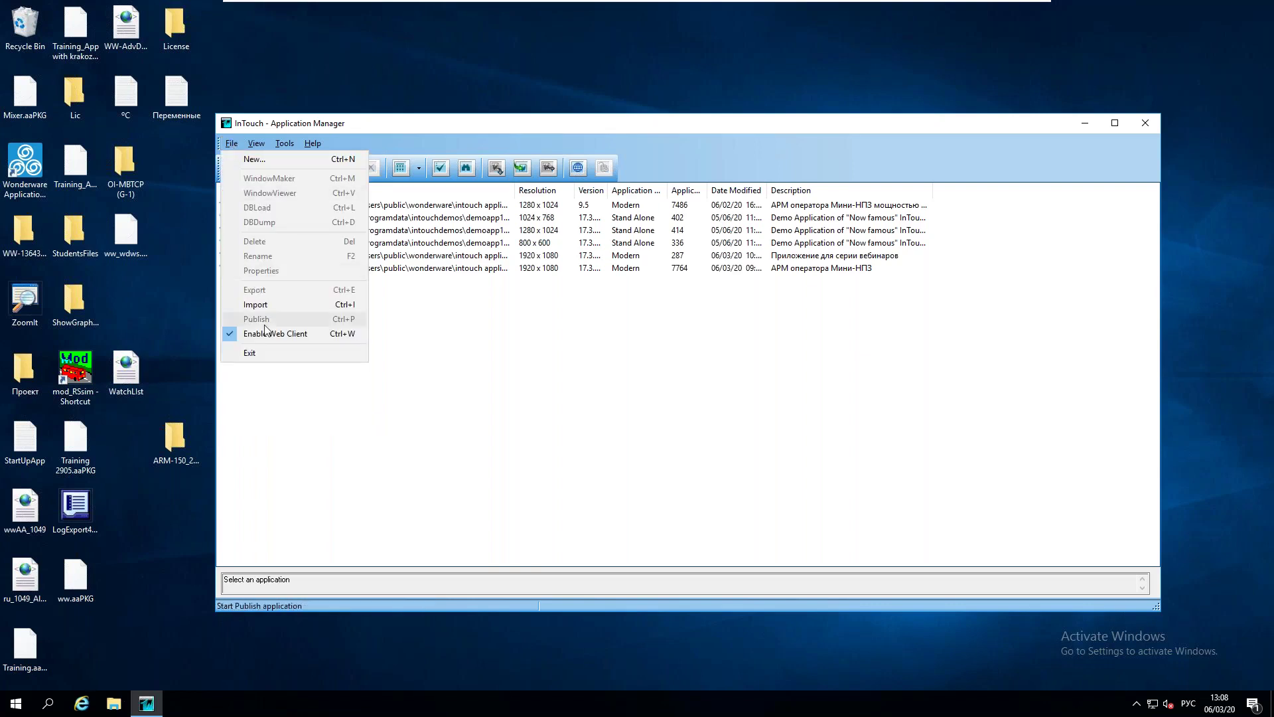
pyautogui.click(268, 308)
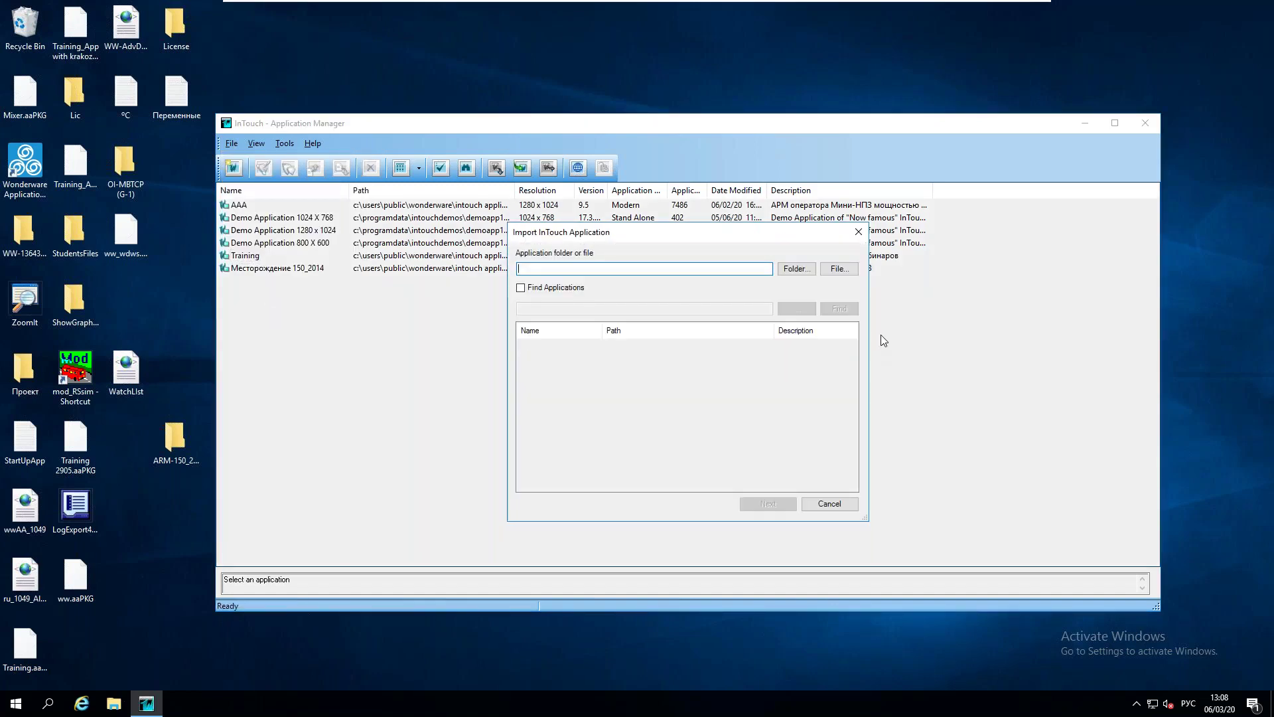
pyautogui.click(839, 269)
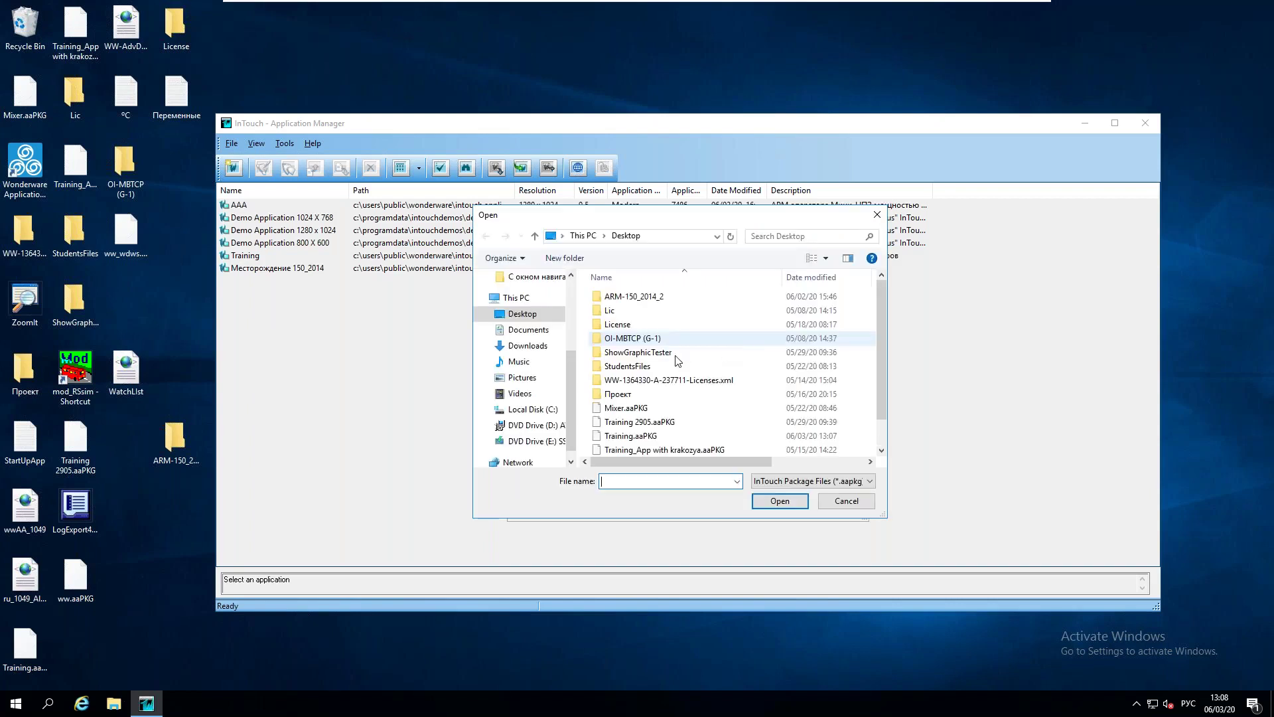
pyautogui.scroll(-1, 669, 399)
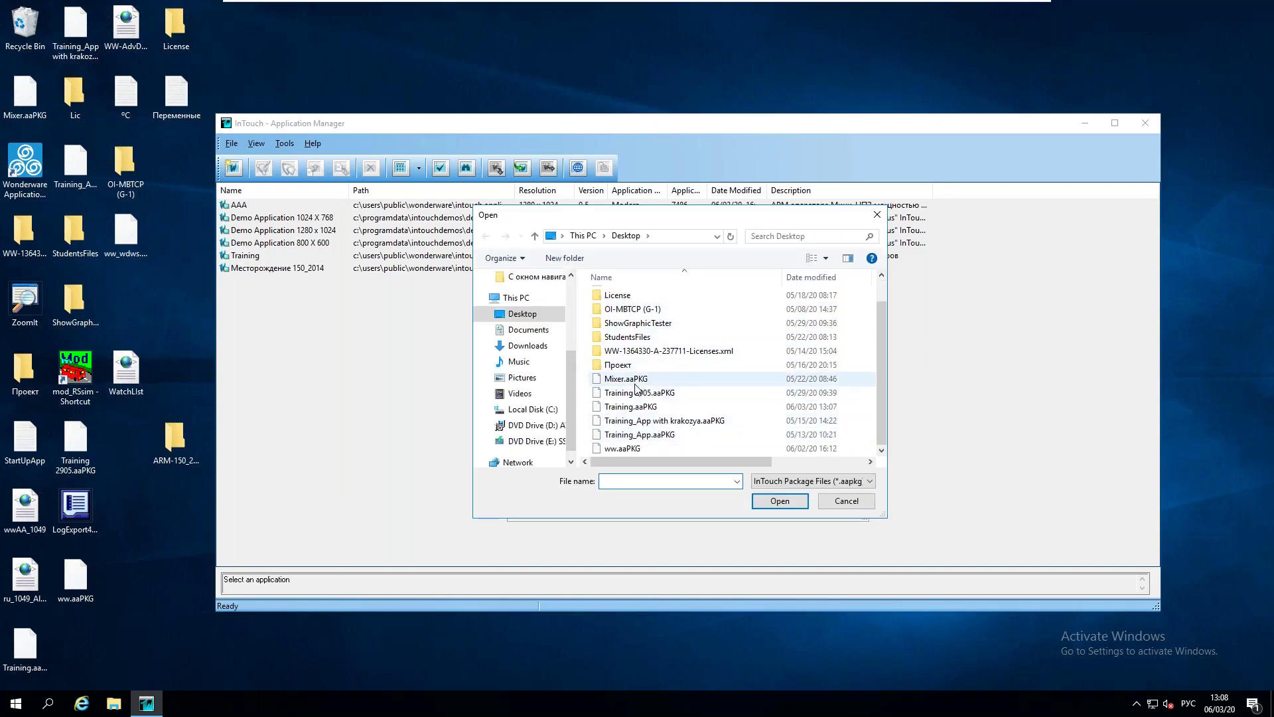
pyautogui.click(637, 406)
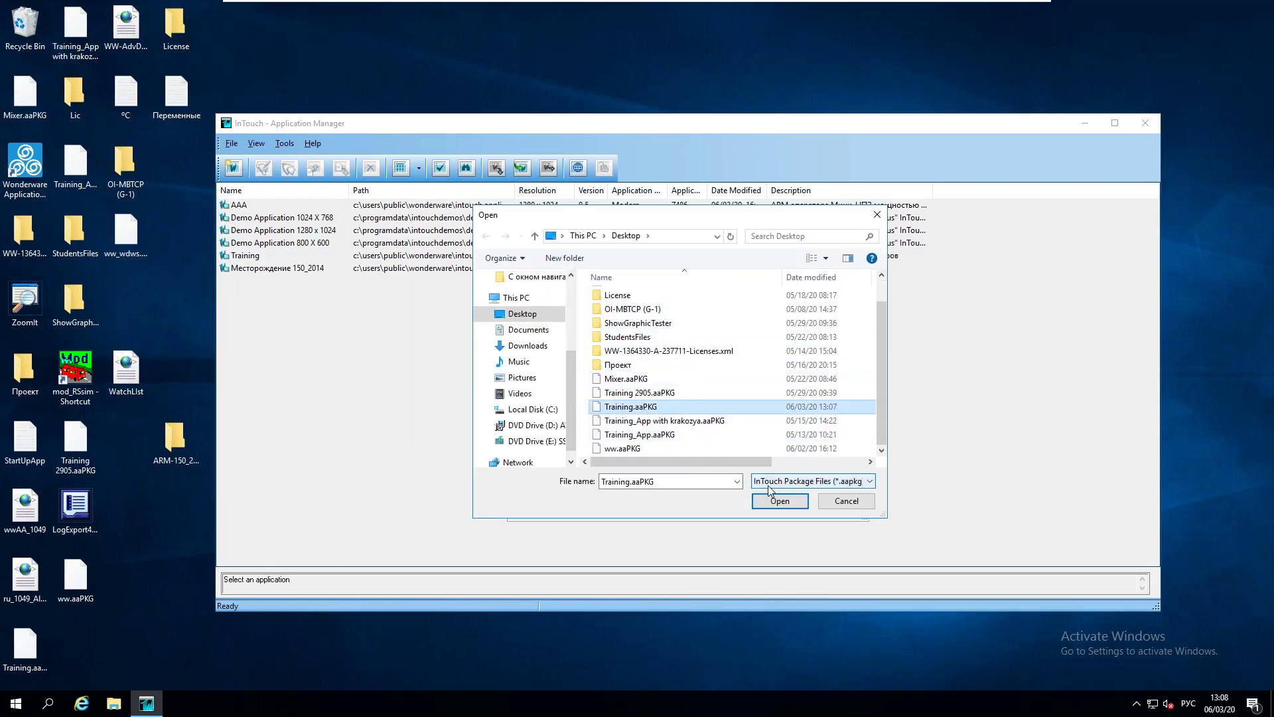
pyautogui.click(777, 502)
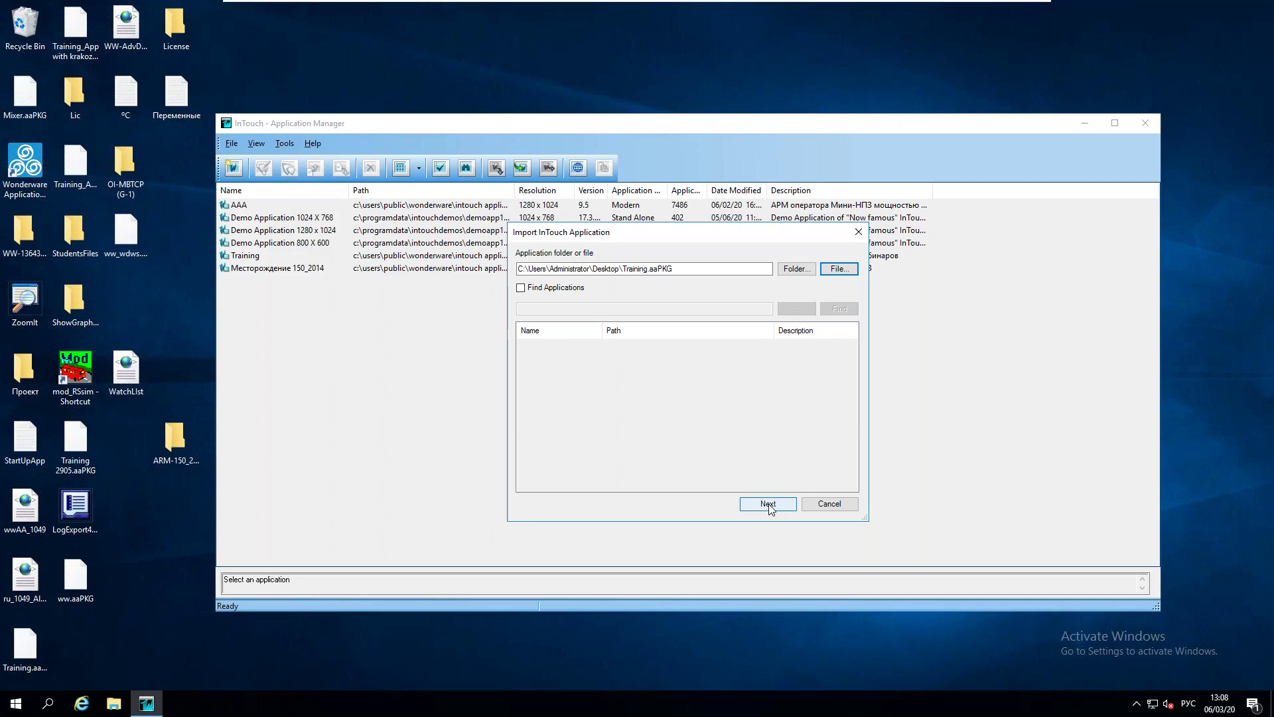
pyautogui.click(768, 504)
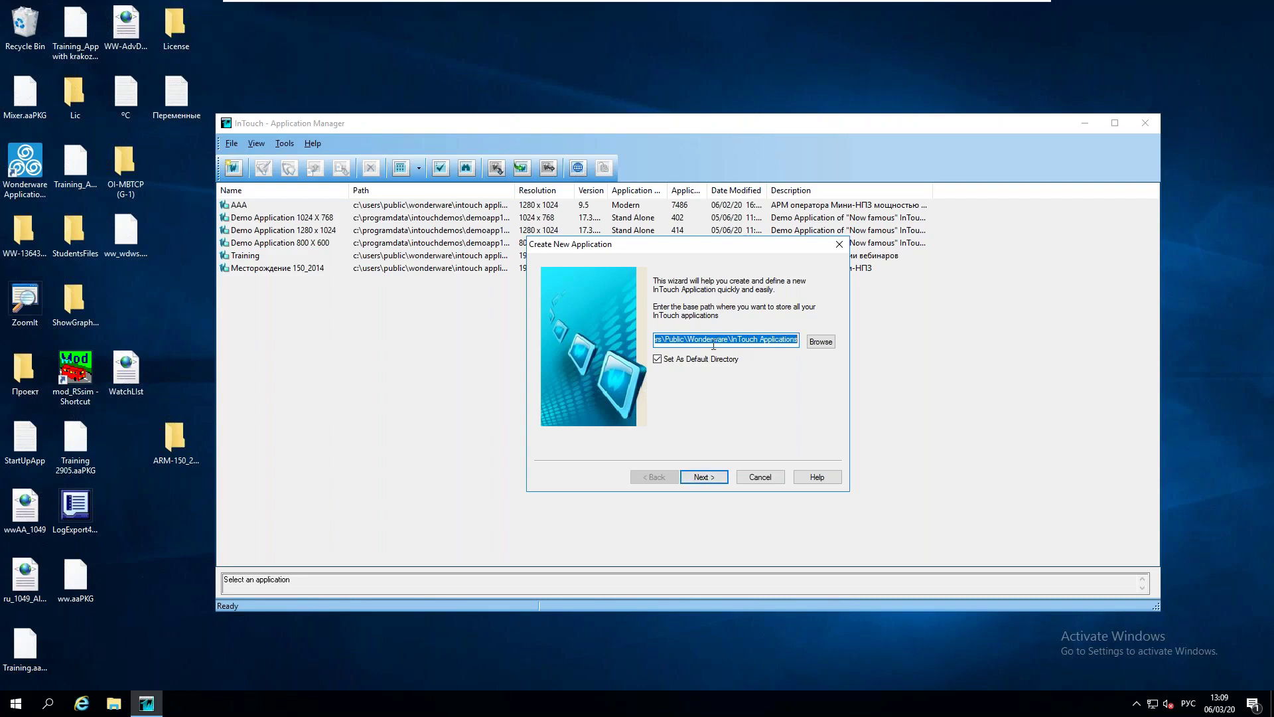
# Step: Keep the default base path and set the new application's directory to BackApp at the screen resolution
pyautogui.click(705, 477)
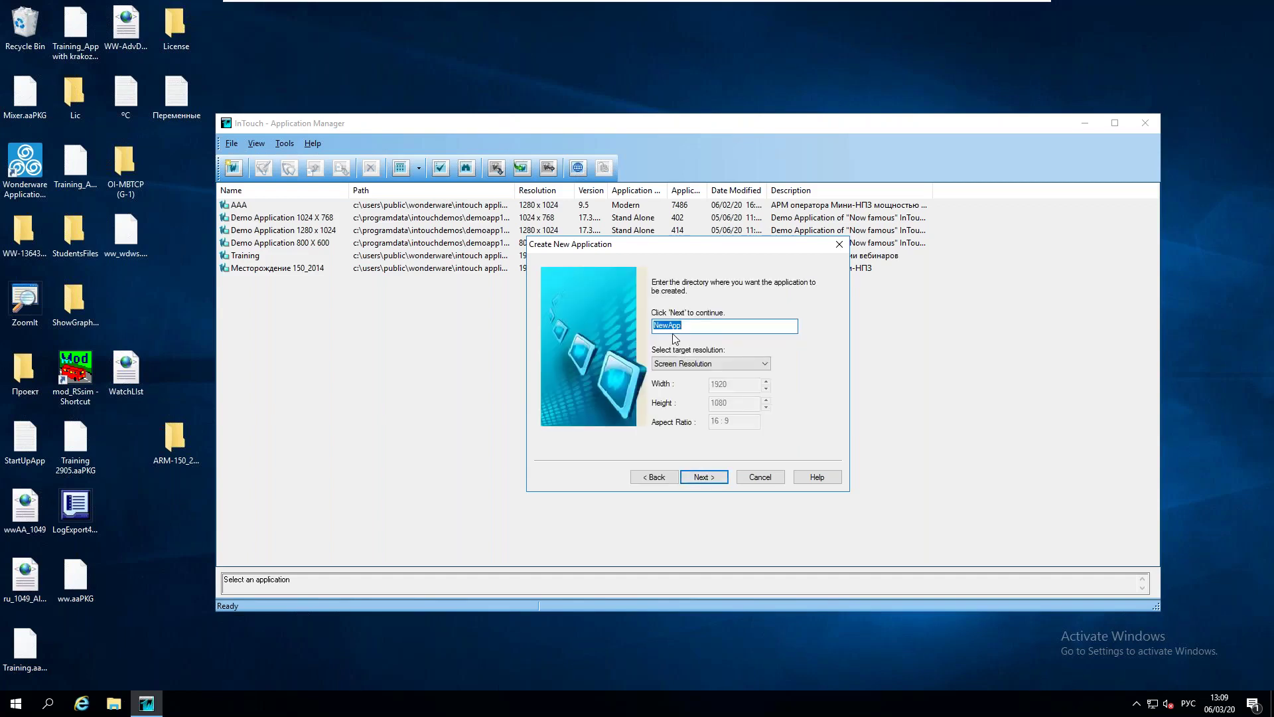
pyautogui.write('Ифсл')
pyautogui.press('BackSpace')
pyautogui.press('BackSpace')
pyautogui.press('BackSpace')
pyautogui.press('BackSpace')
pyautogui.hotkey('alt', 'shift')
pyautogui.write('BackApp')
pyautogui.click(703, 477)
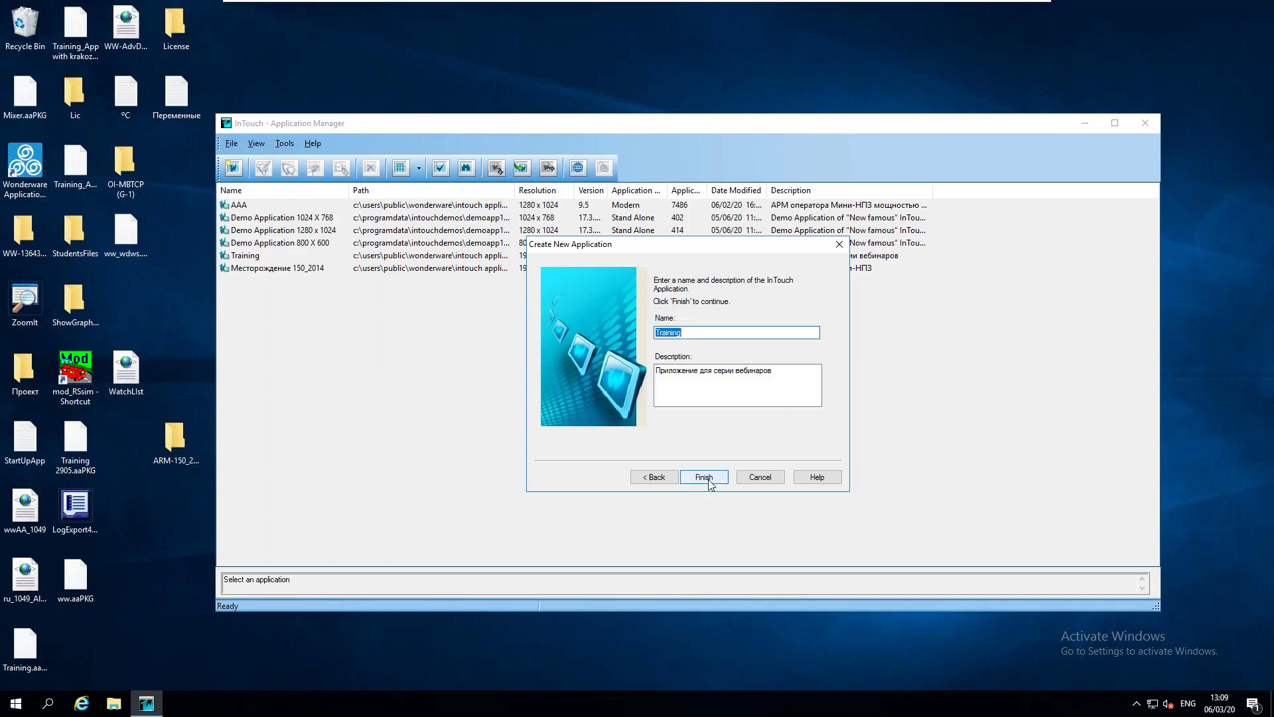
pyautogui.click(654, 477)
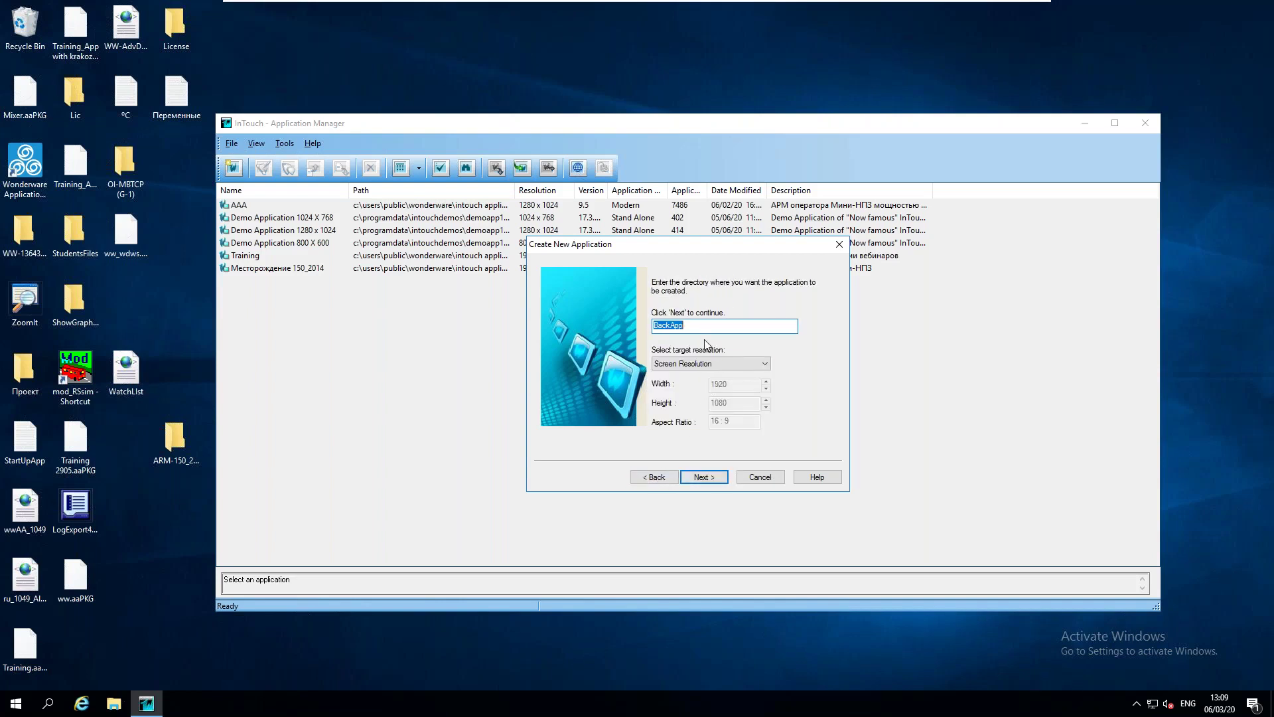
pyautogui.click(706, 475)
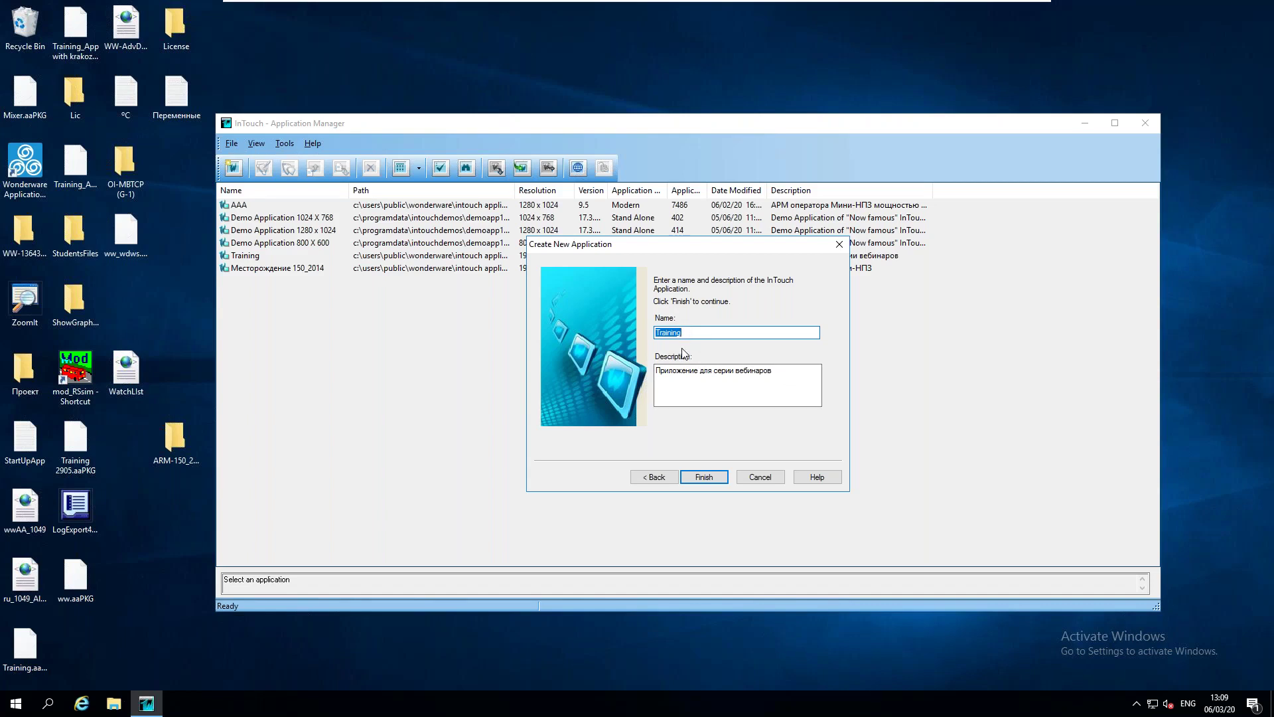
# Step: Name the restored application BackApp, create it and show the creation details
pyautogui.write('BackApp')
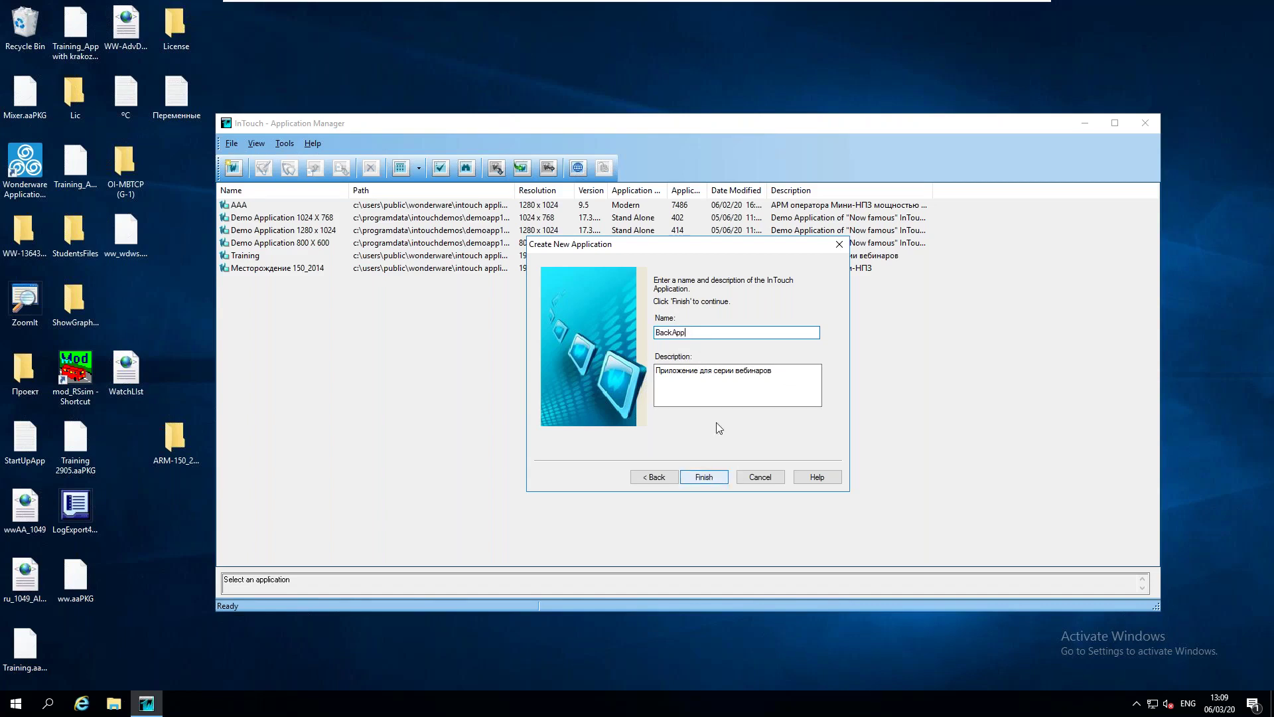
pyautogui.click(717, 482)
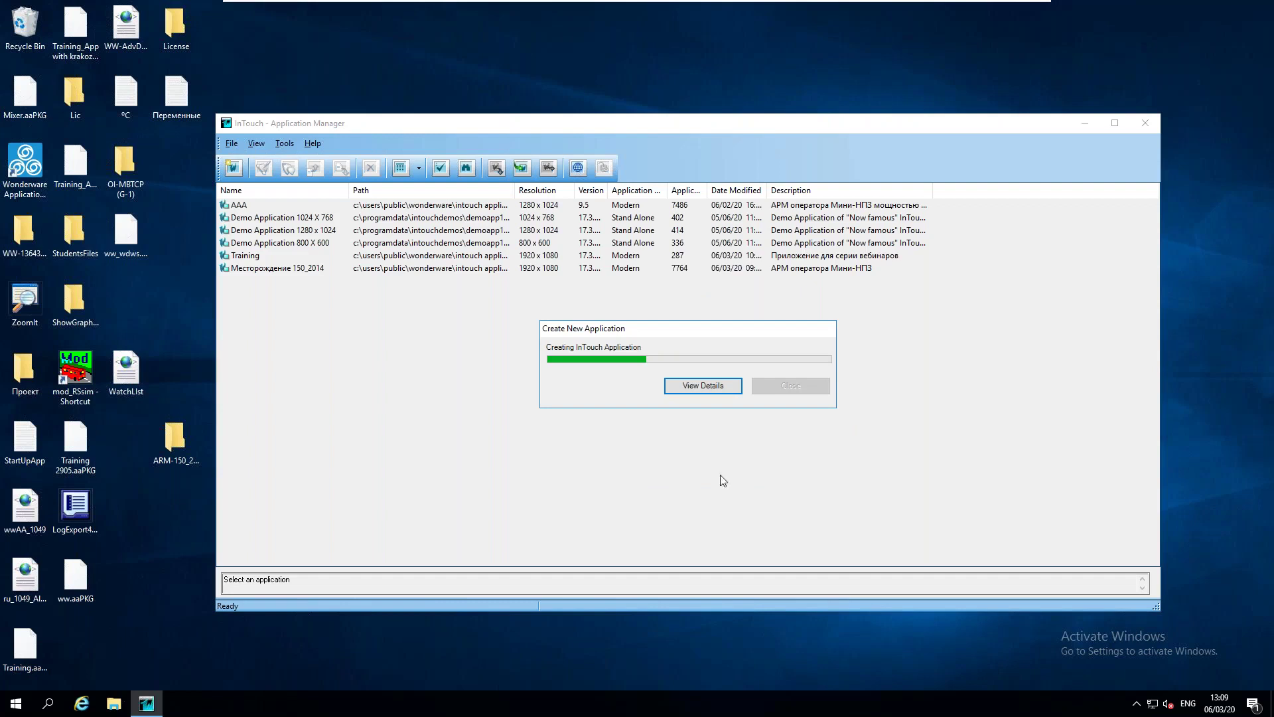
pyautogui.click(706, 389)
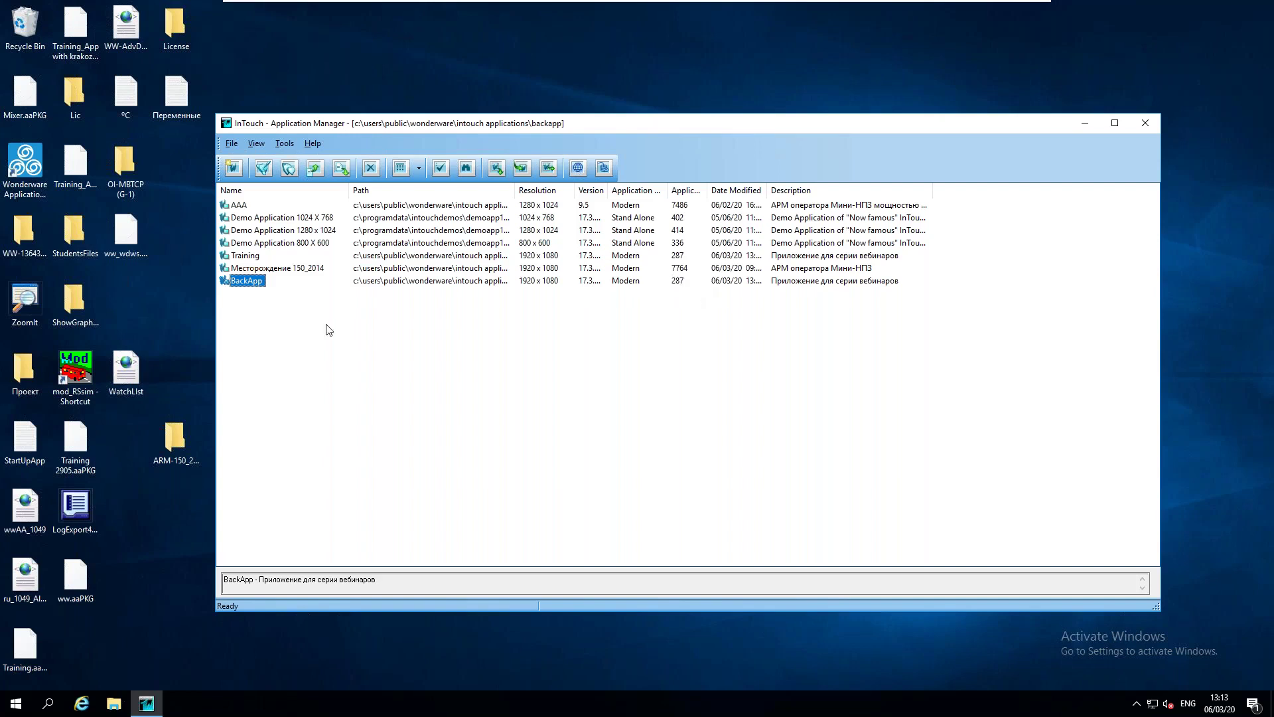
# Step: Open the BackApp application in WindowMaker without opening any of its windows and view its window list
pyautogui.click(263, 168)
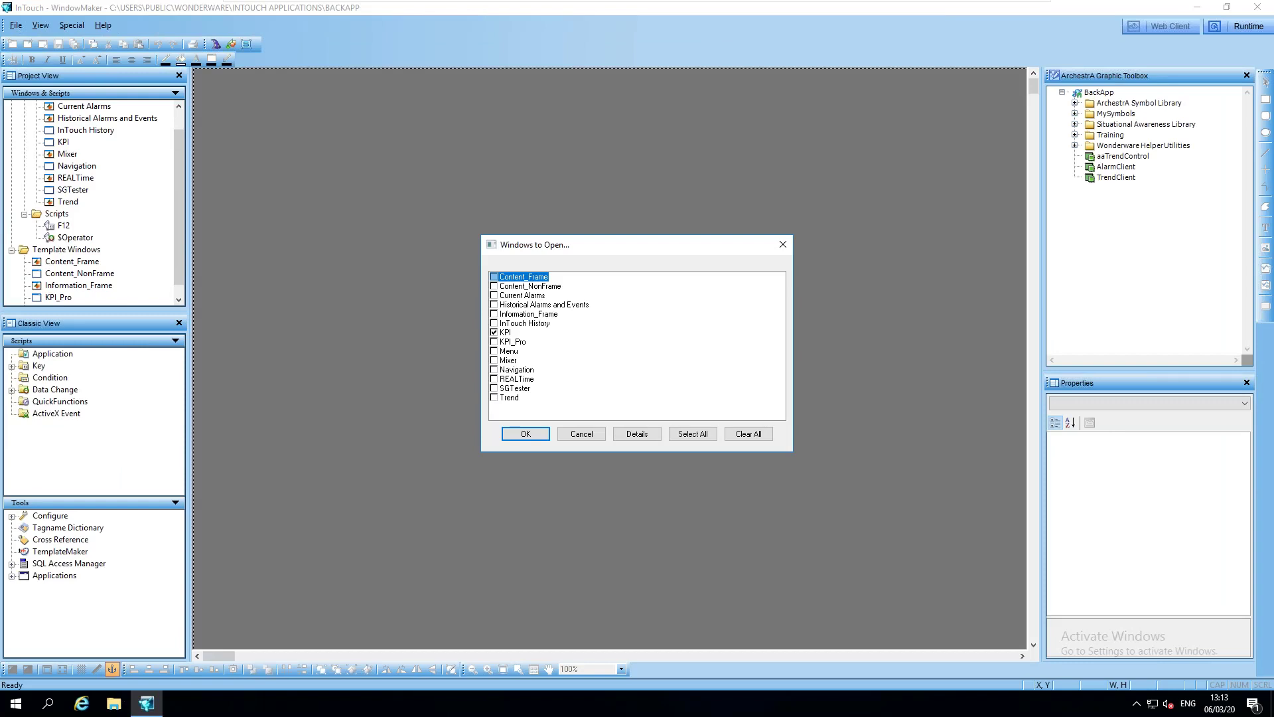
pyautogui.click(783, 244)
pyautogui.moveTo(178, 234); pyautogui.dragTo(180, 183)
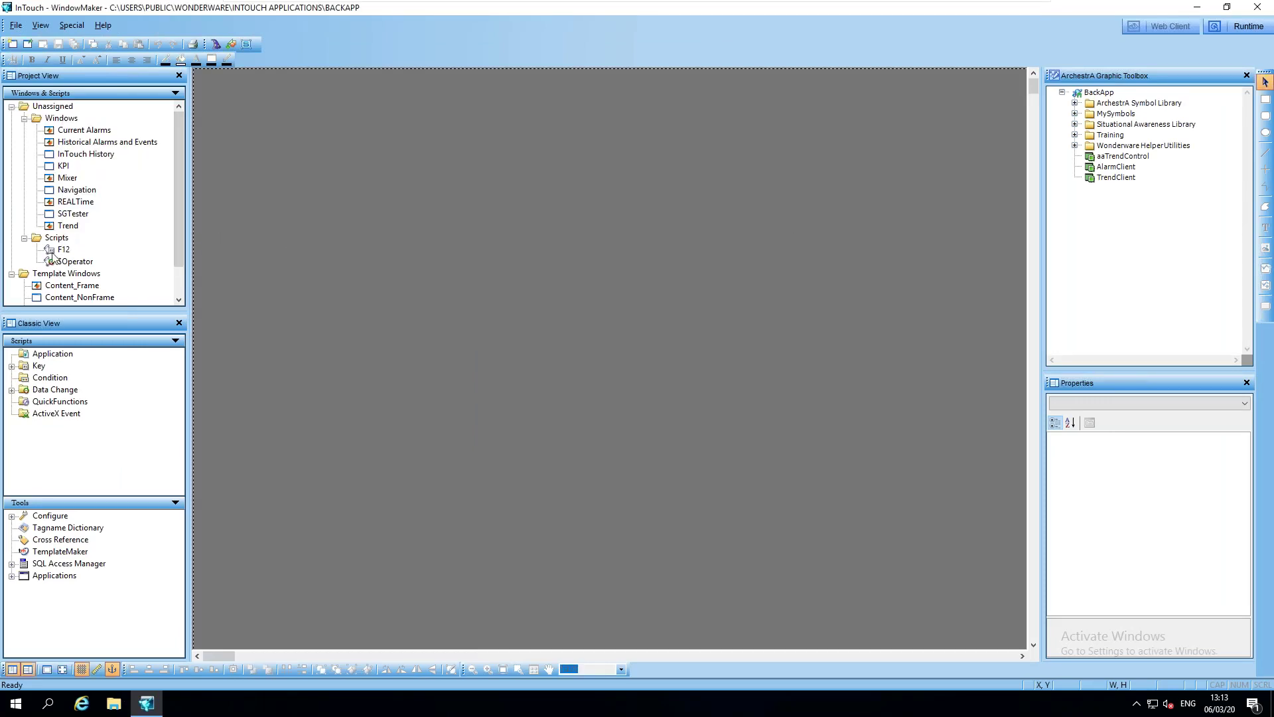
# Step: Expand the Training and MySymbols folders in the ArchestrA Graphic Toolbox to examine the restored symbols
pyautogui.click(1079, 140)
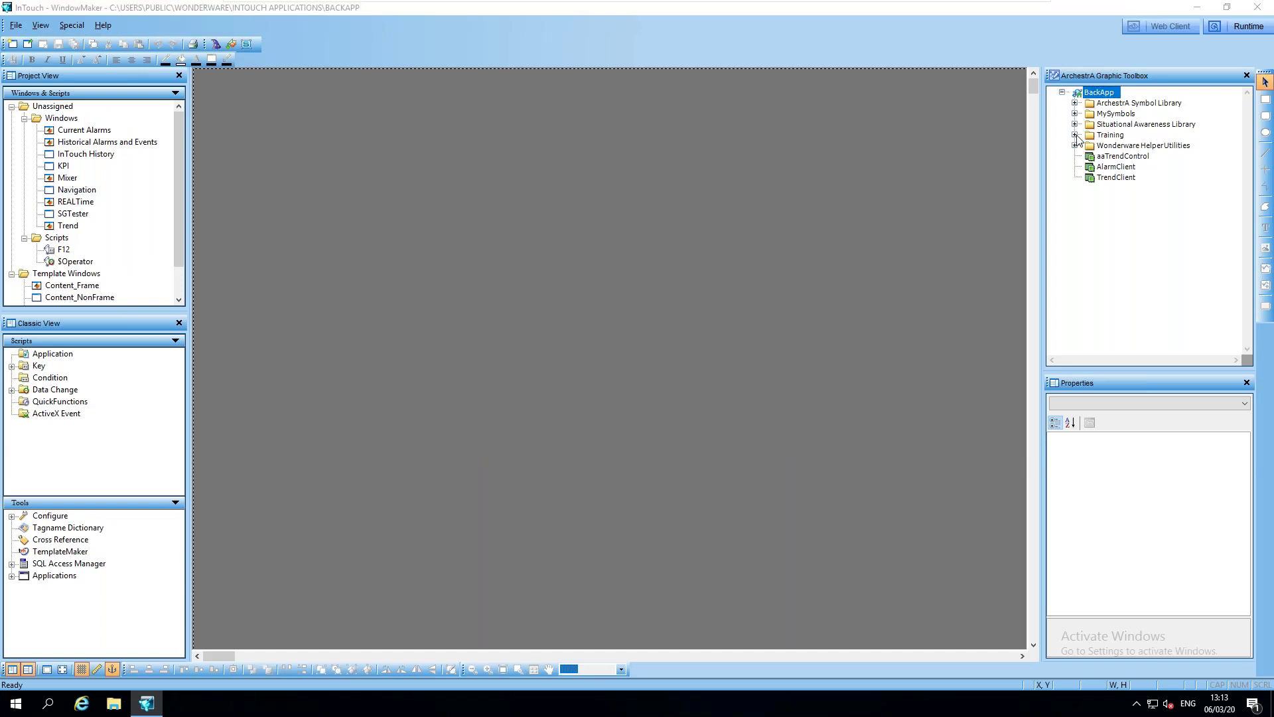
pyautogui.click(1076, 136)
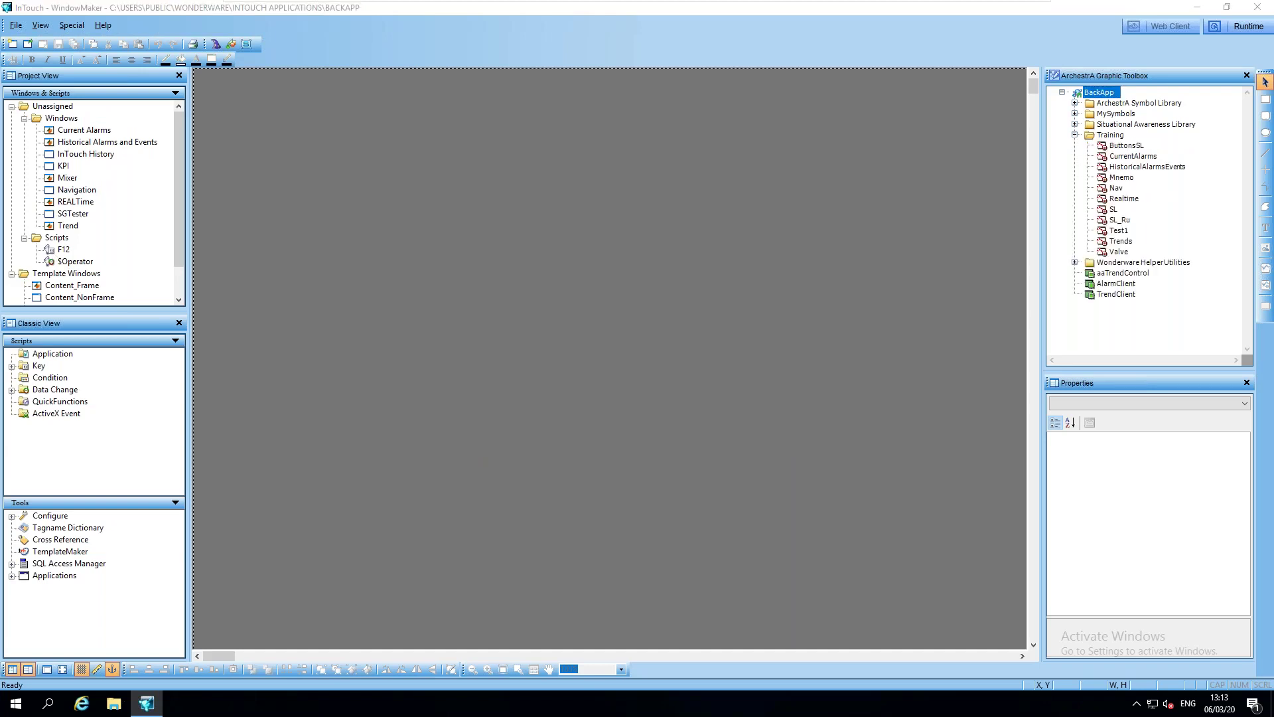
pyautogui.click(1075, 113)
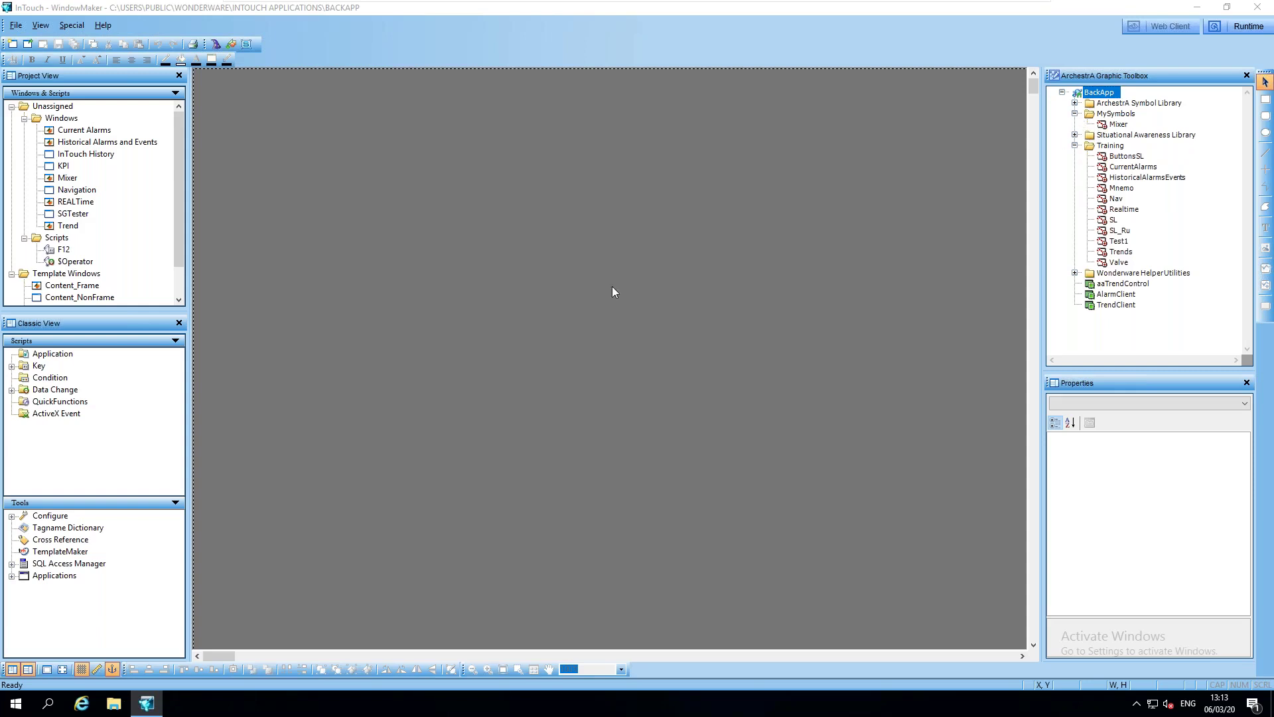
# Step: Expand the Key and Data Change script groups in the Classic View to examine the restored scripts
pyautogui.click(11, 365)
pyautogui.click(50, 378)
pyautogui.click(11, 402)
# Step: Check which security type is selected for the restored application, leaving the setting as it is
pyautogui.click(72, 25)
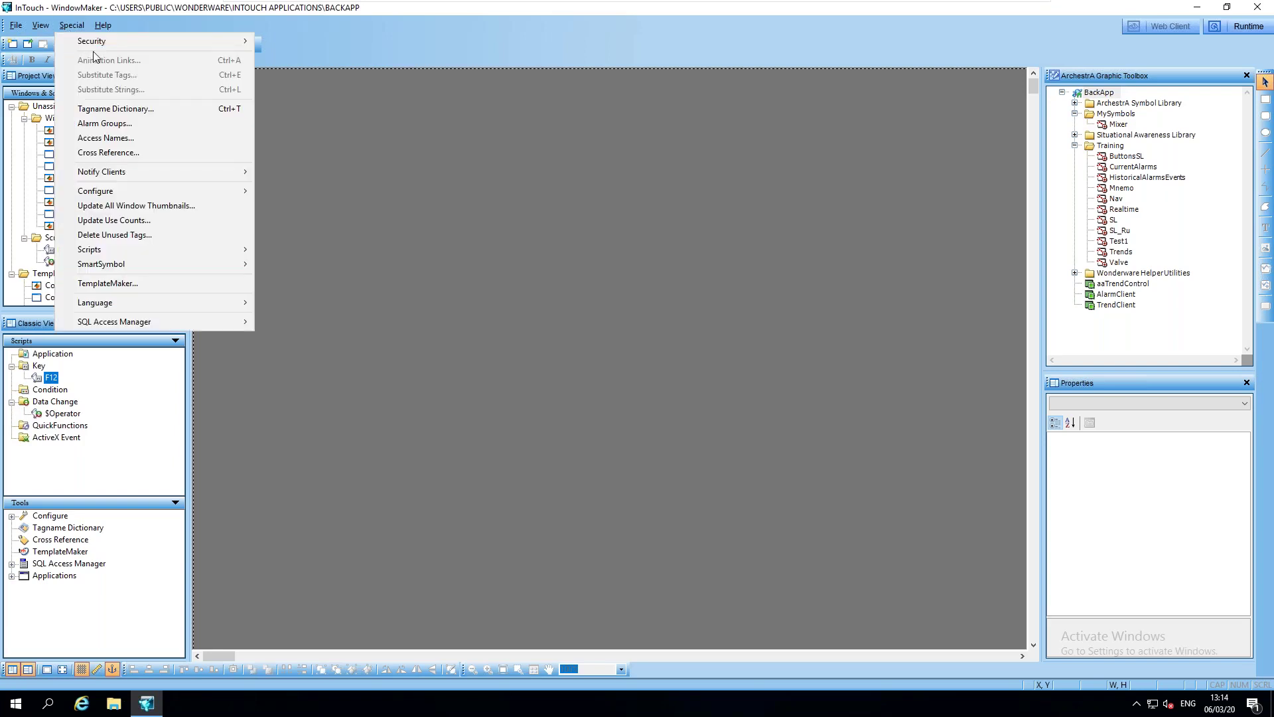
pyautogui.moveTo(225, 41)
pyautogui.moveTo(311, 70)
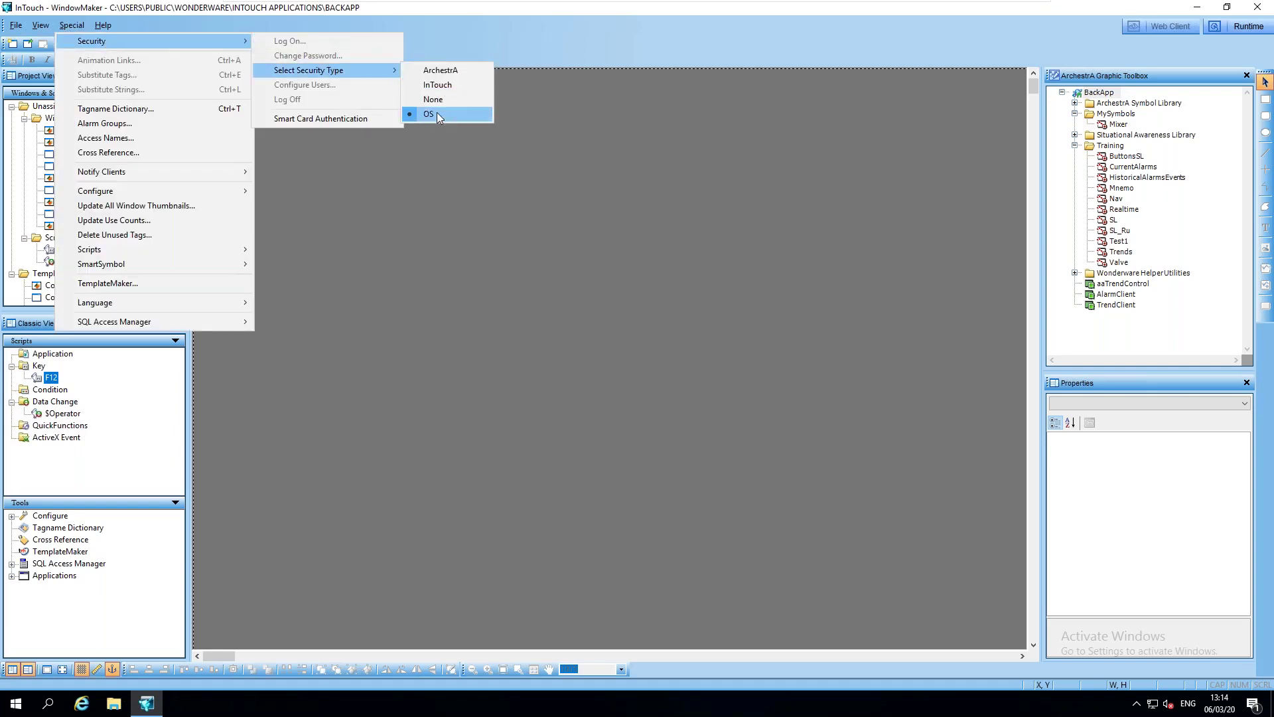
pyautogui.click(524, 177)
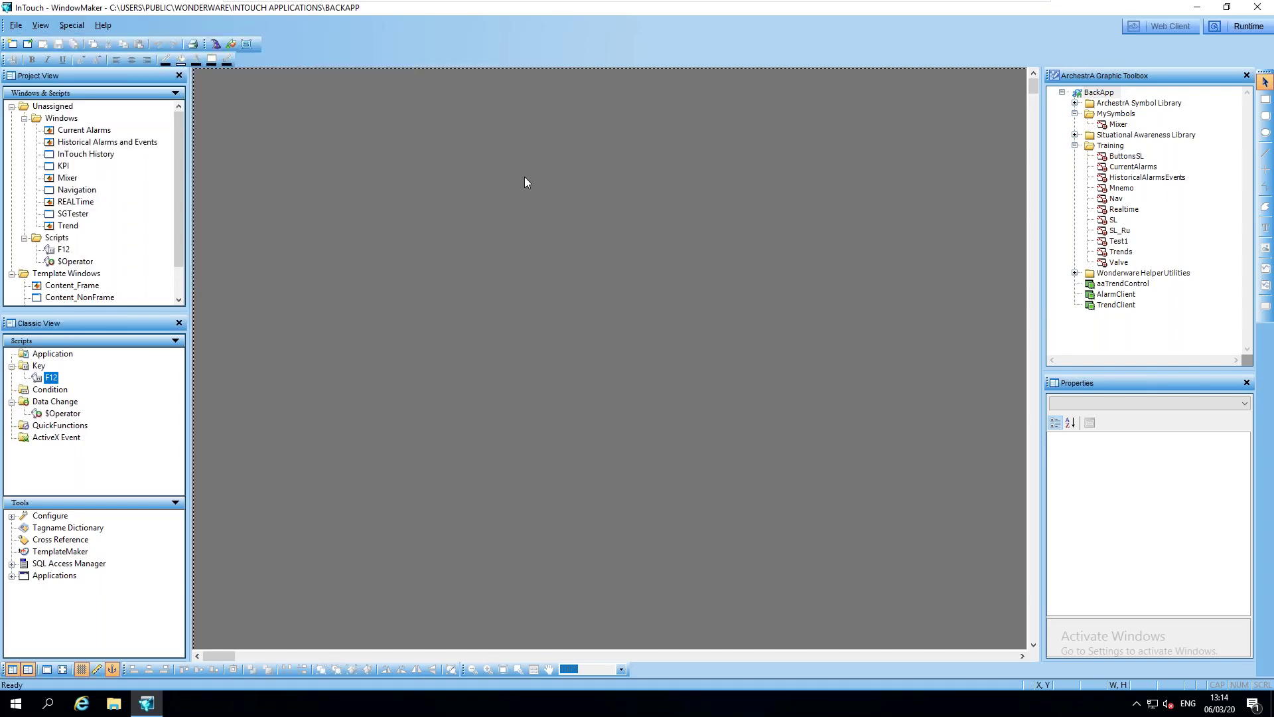
# Step: Close WindowMaker and minimize the InTouch 2017 Update 3 SP1 virtual machine
pyautogui.click(1259, 10)
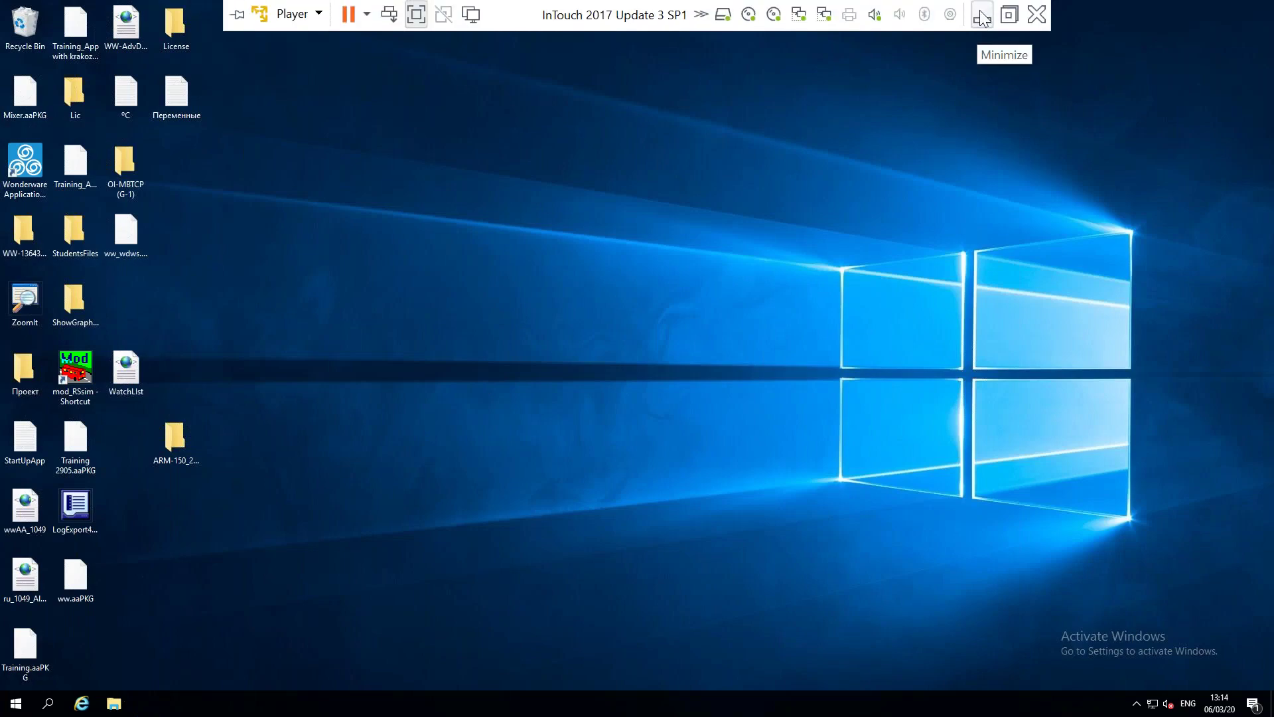
pyautogui.click(981, 6)
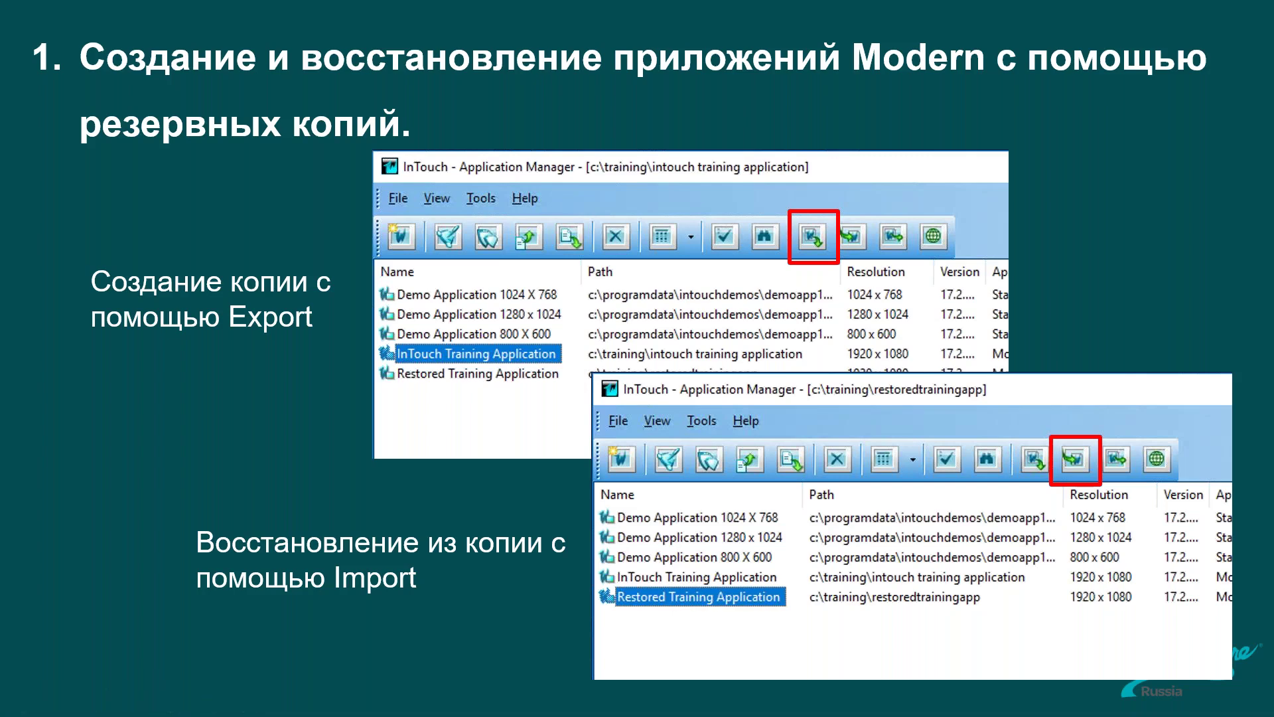
pyautogui.press('Right')
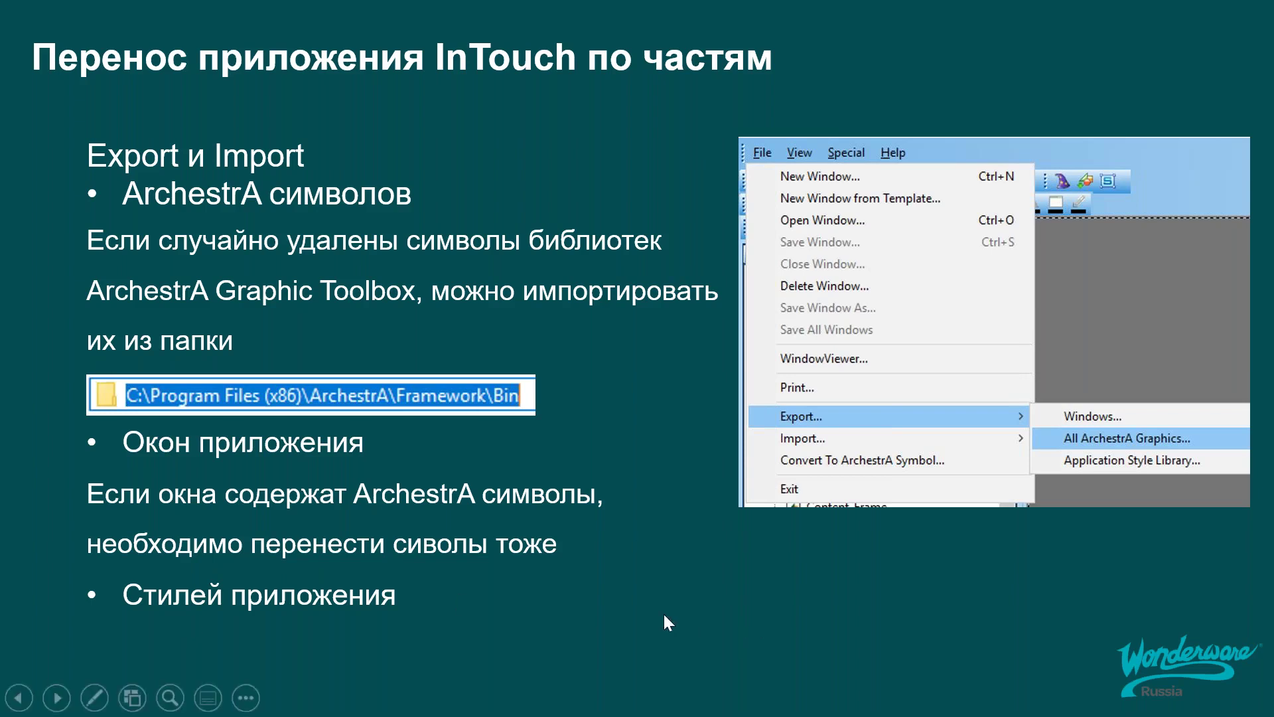
pyautogui.press('Right')
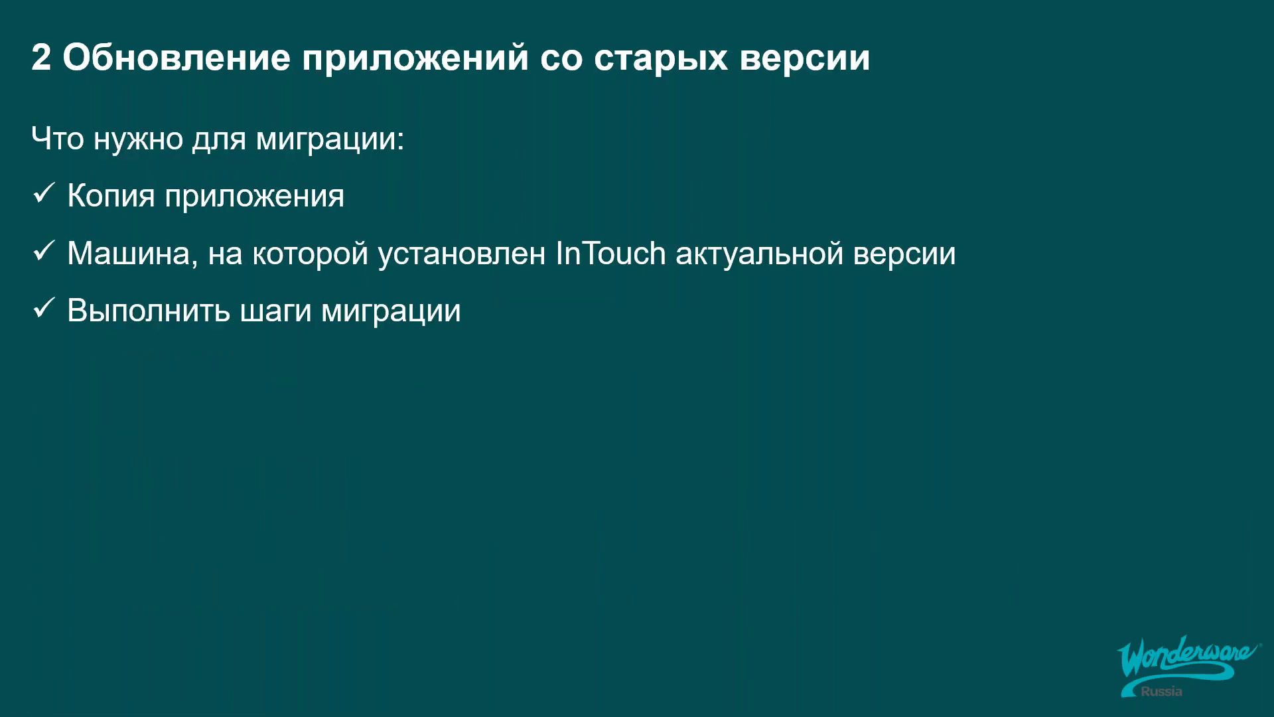